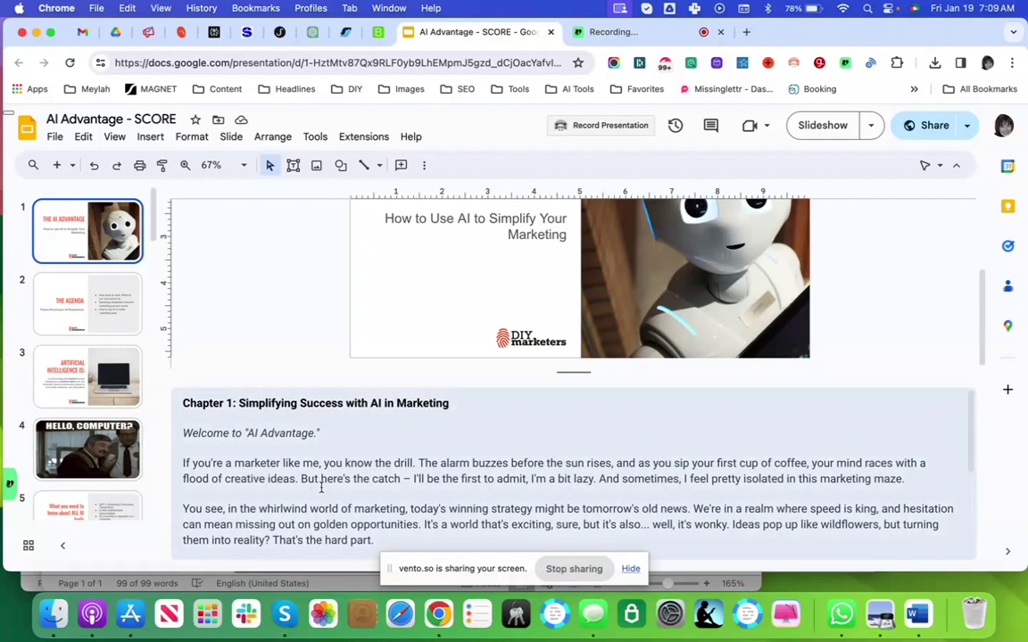
Browse the slide deck, open slide 11, "Focus", and read through its speaker notes
scroll(312, 486, down, 5)
scroll(317, 486, up, 5)
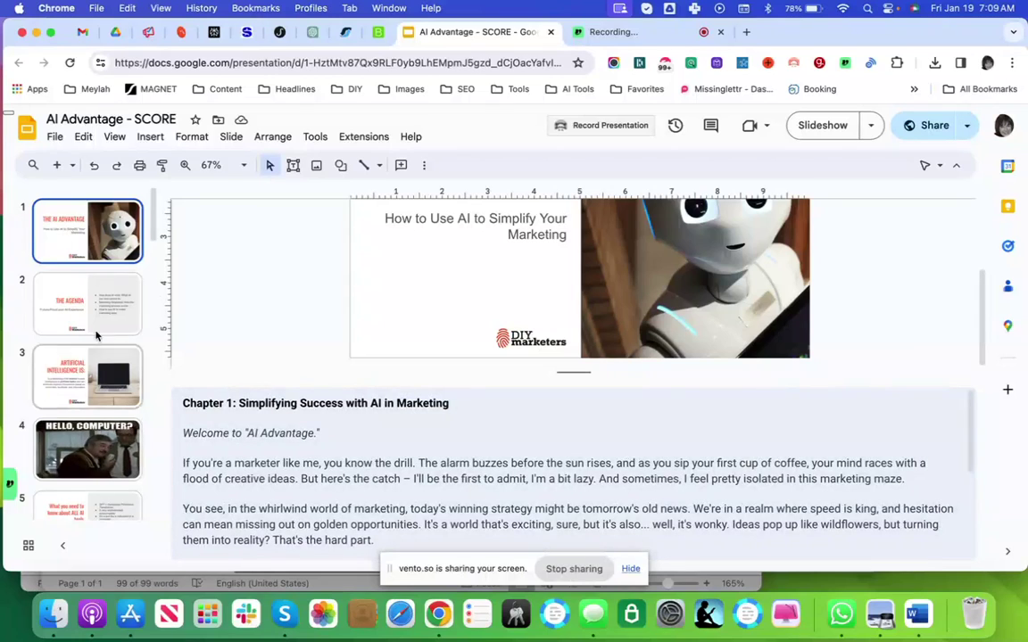
scroll(84, 495, down, 5)
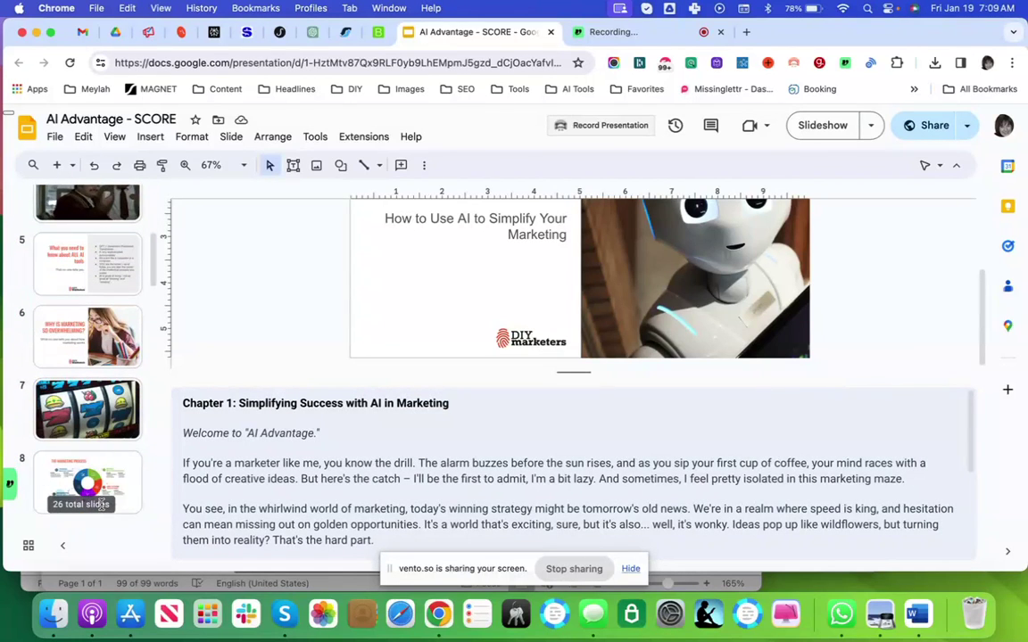
scroll(101, 390, down, 4)
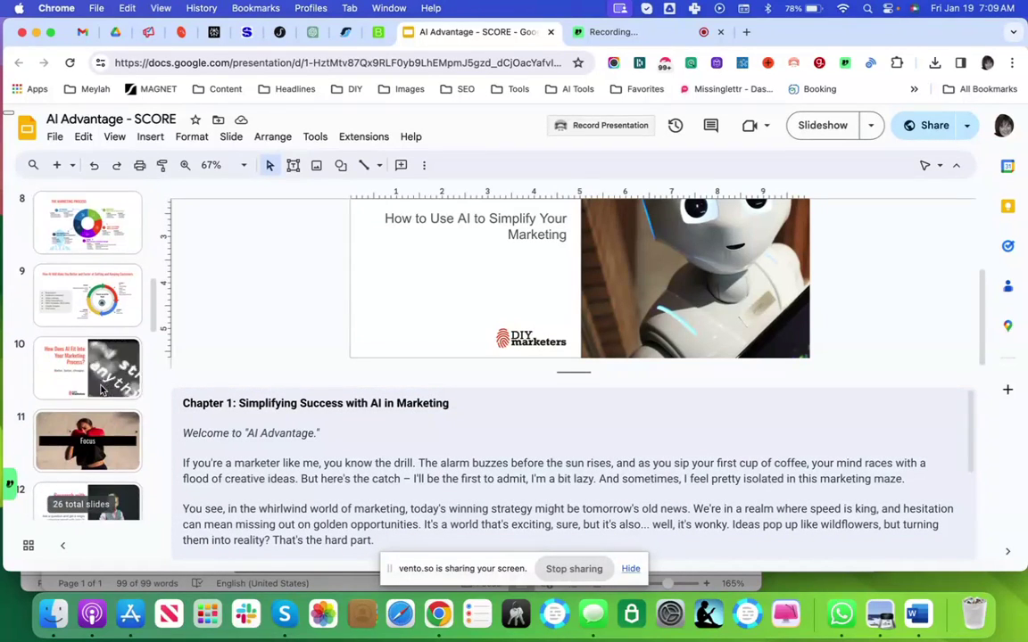
click(90, 448)
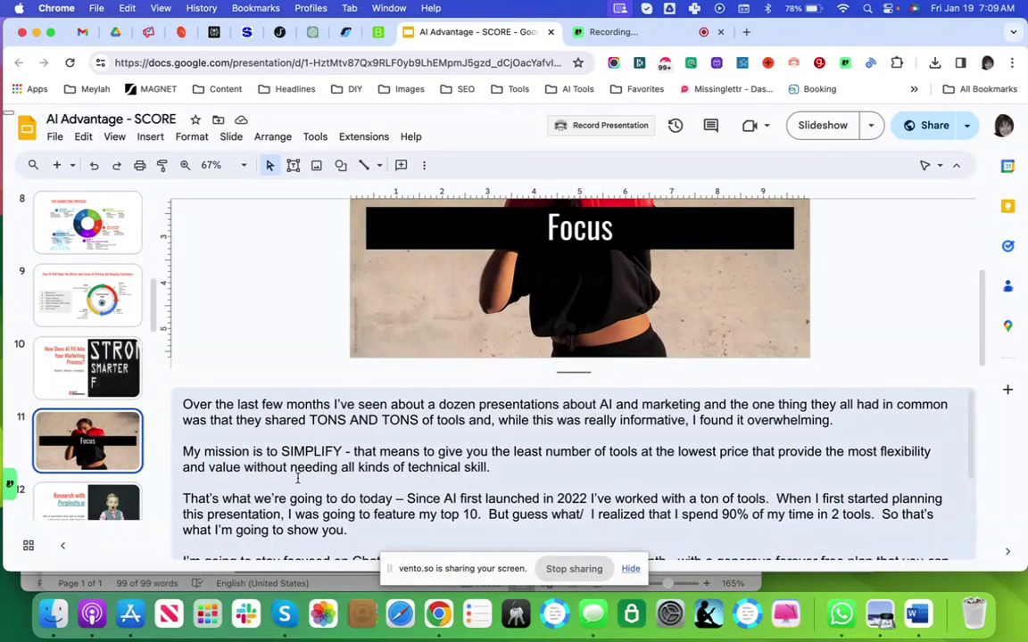
scroll(297, 479, down, 5)
scroll(297, 479, up, 5)
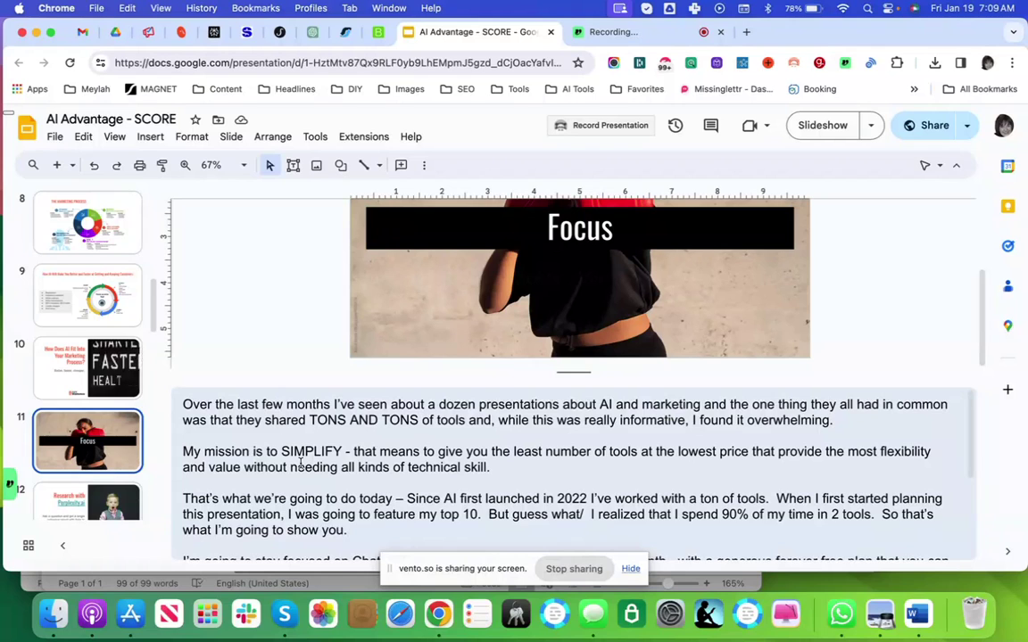
Return to slide 1, "The AI Advantage", and read through its Chapter 1 speaker notes
scroll(87, 295, up, 10)
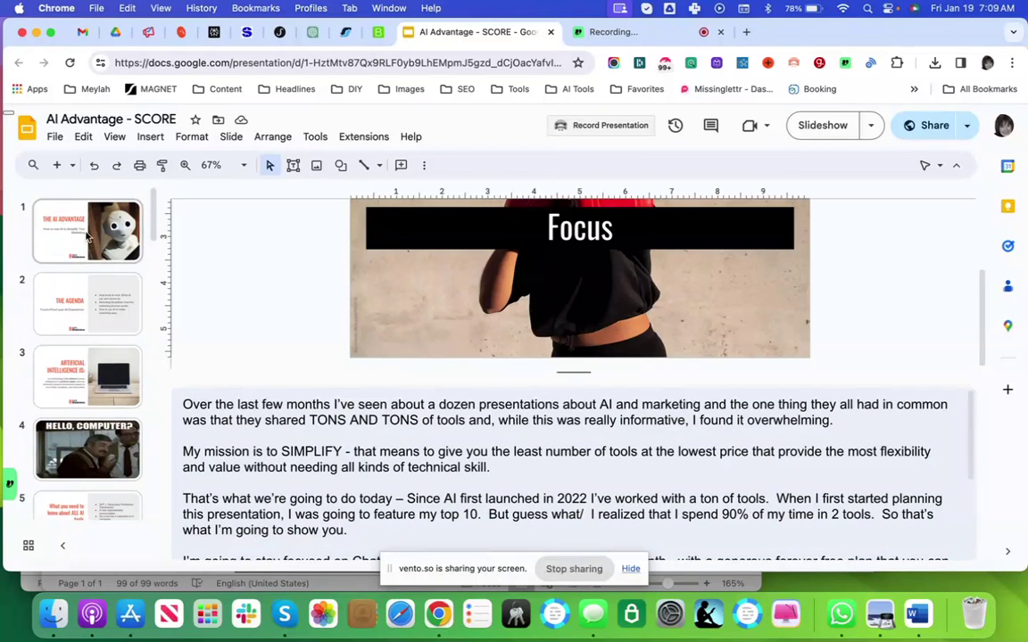
click(87, 234)
scroll(358, 464, down, 3)
scroll(357, 464, down, 2)
scroll(286, 473, up, 5)
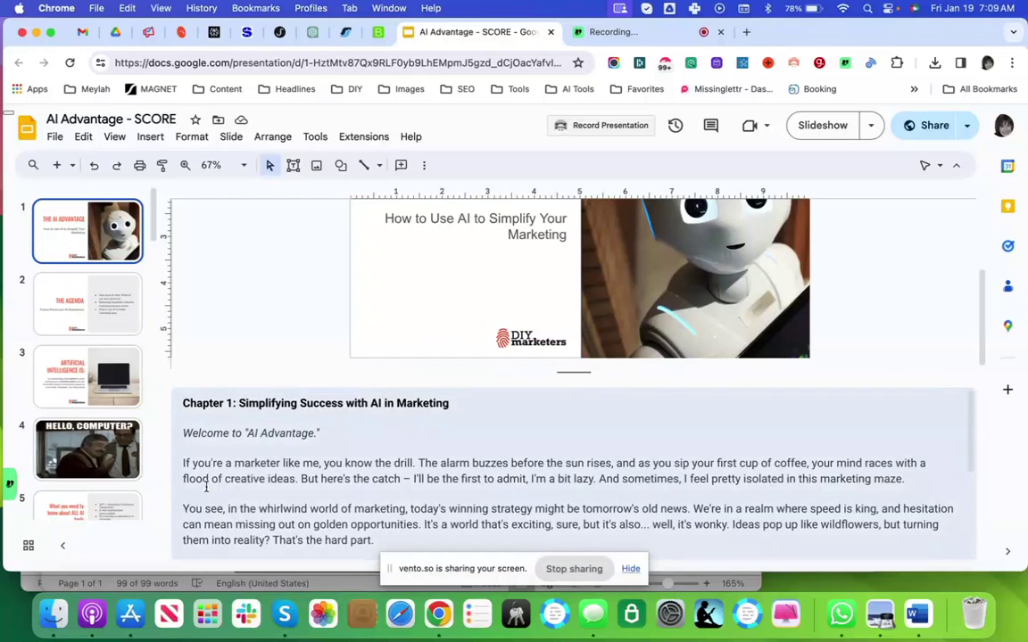
scroll(205, 486, down, 5)
scroll(204, 487, up, 5)
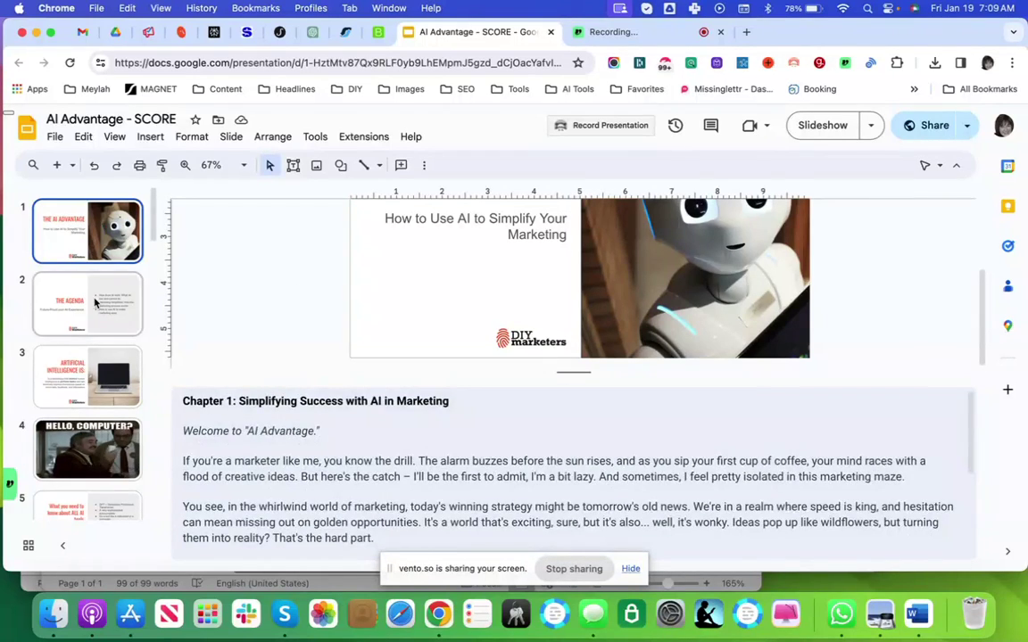
Open slide 2, "The Agenda", and look through its Chapter 2 speaker notes
click(95, 306)
scroll(328, 540, down, 3)
scroll(325, 540, up, 3)
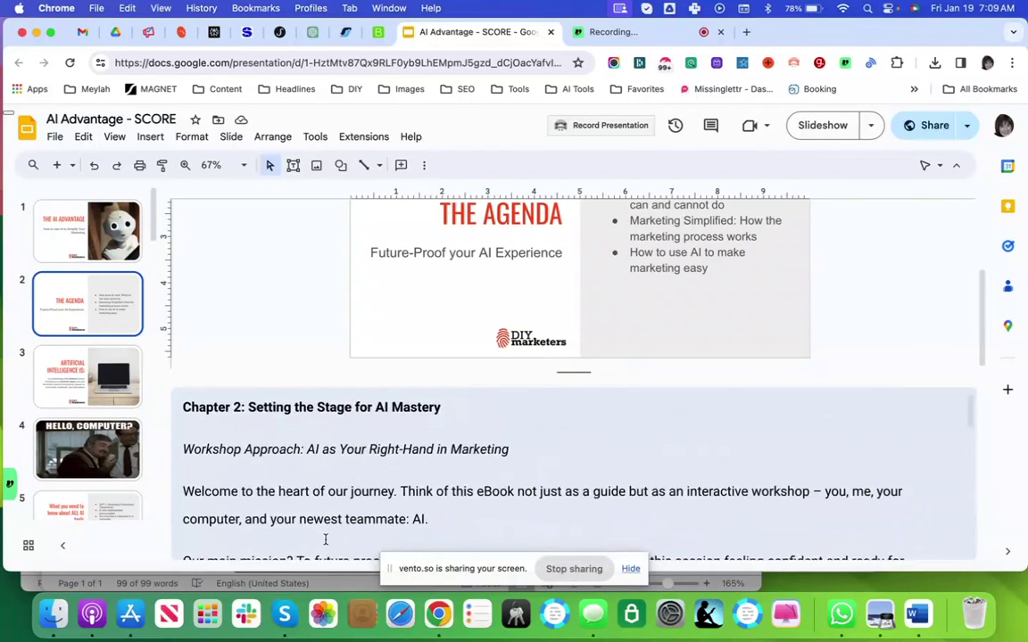
Switch to the ChatGPT conversation about the AI Advantage ebook and go to its opening prompt
click(313, 33)
scroll(523, 414, down, 15)
scroll(523, 414, down, 15)
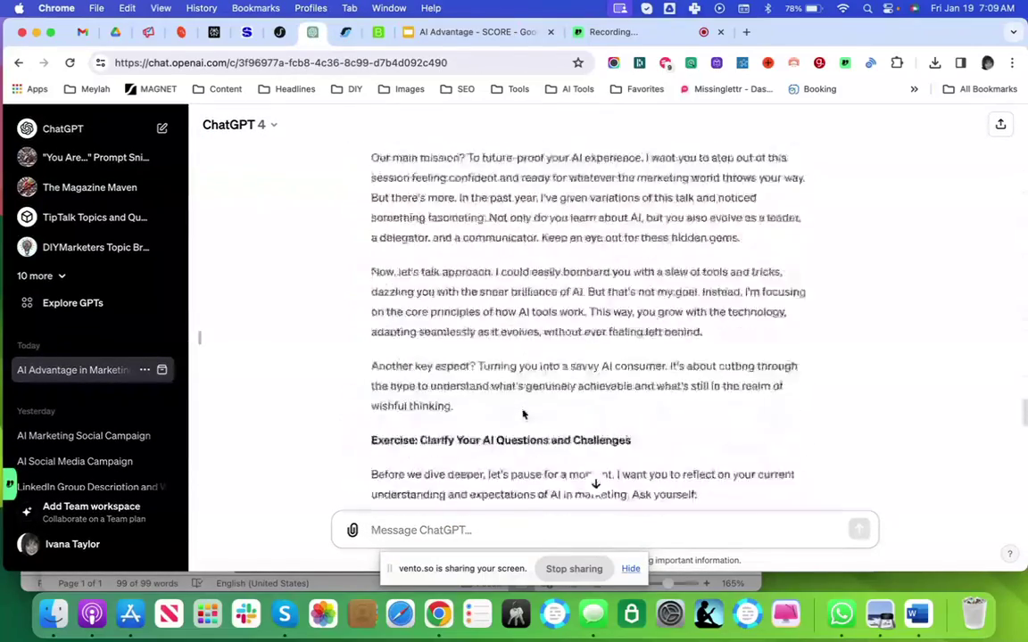
scroll(523, 414, up, 20)
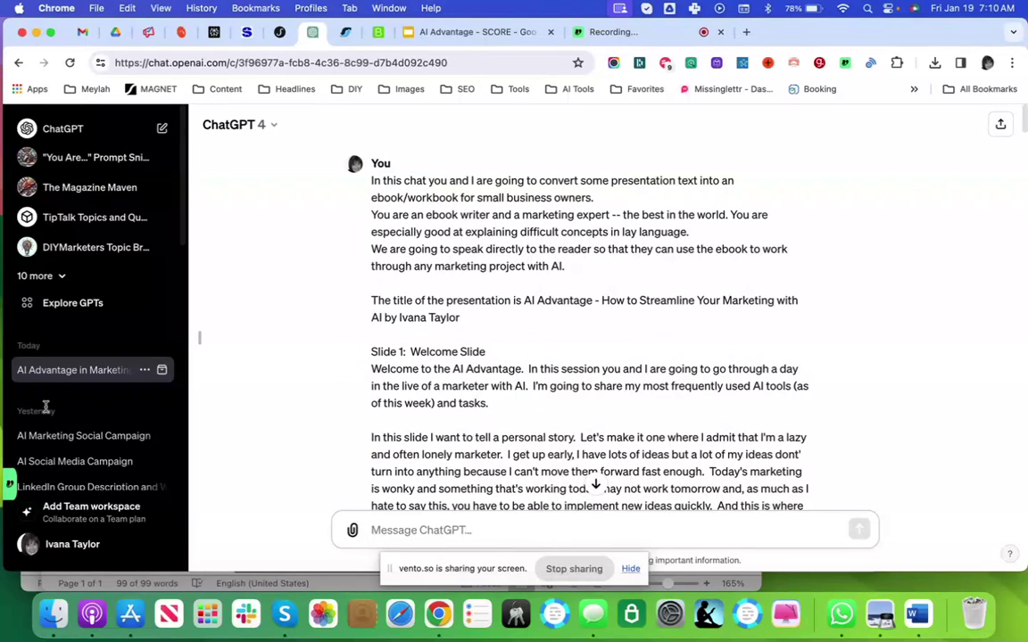
Open ChatGPT's custom instructions, review the background and response style texts, and close them without editing
click(69, 546)
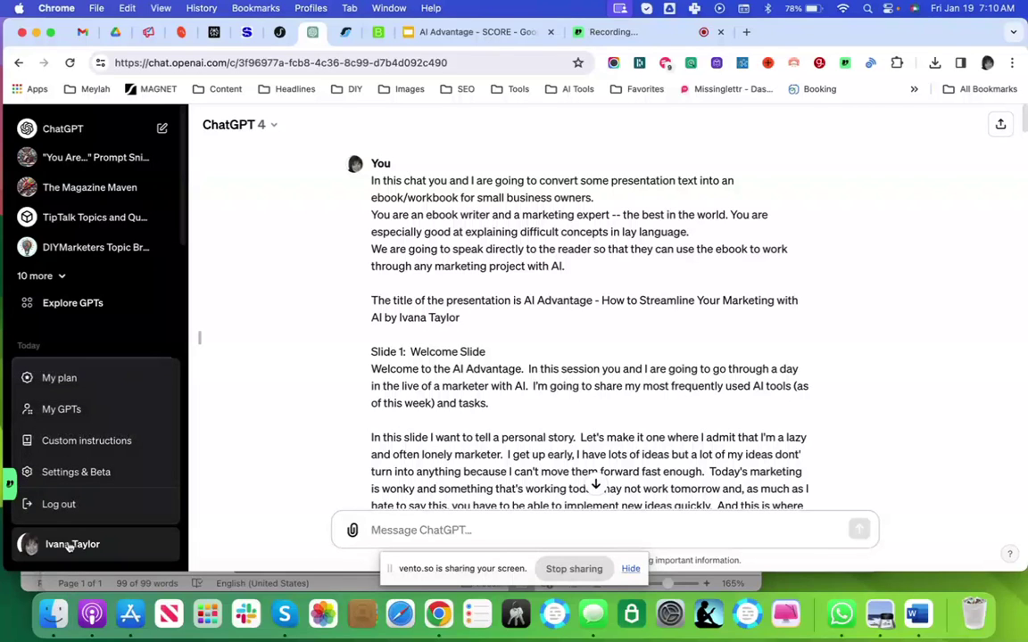
click(66, 442)
scroll(505, 301, down, 10)
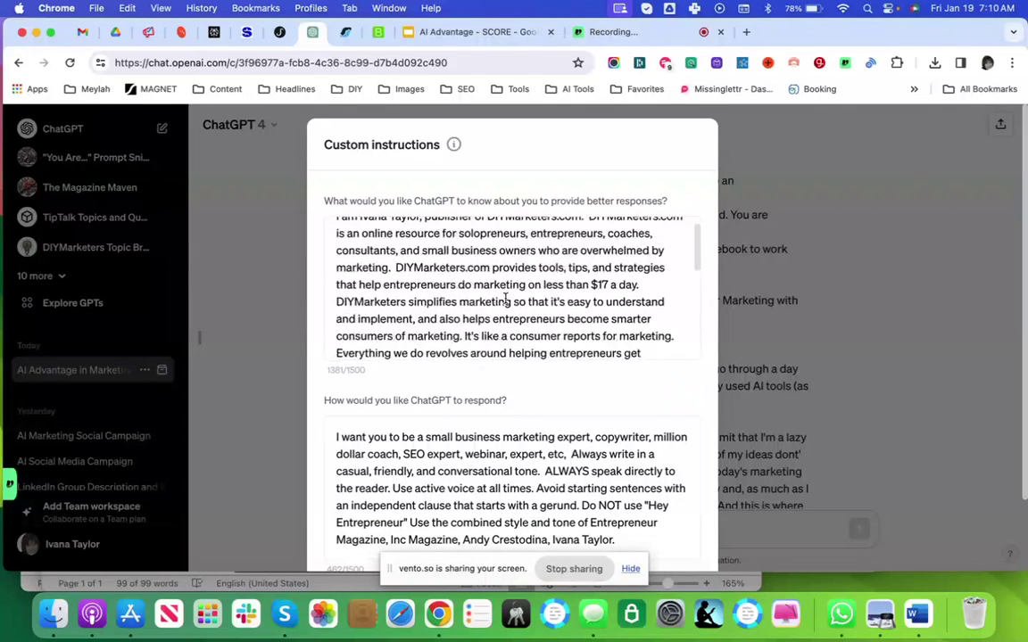
scroll(472, 428, down, 3)
scroll(471, 446, up, 3)
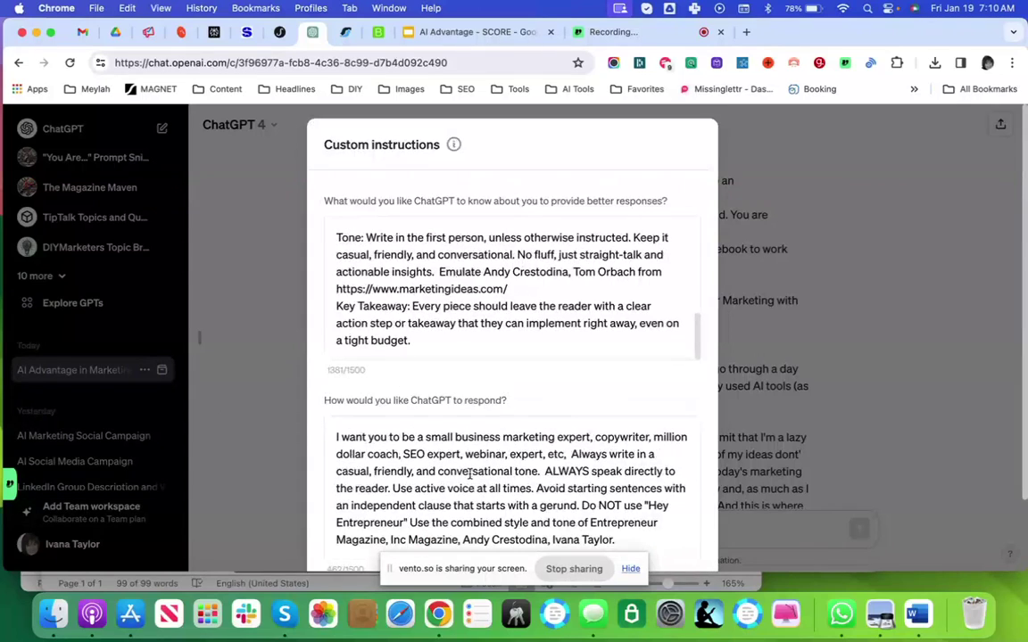
click(580, 274)
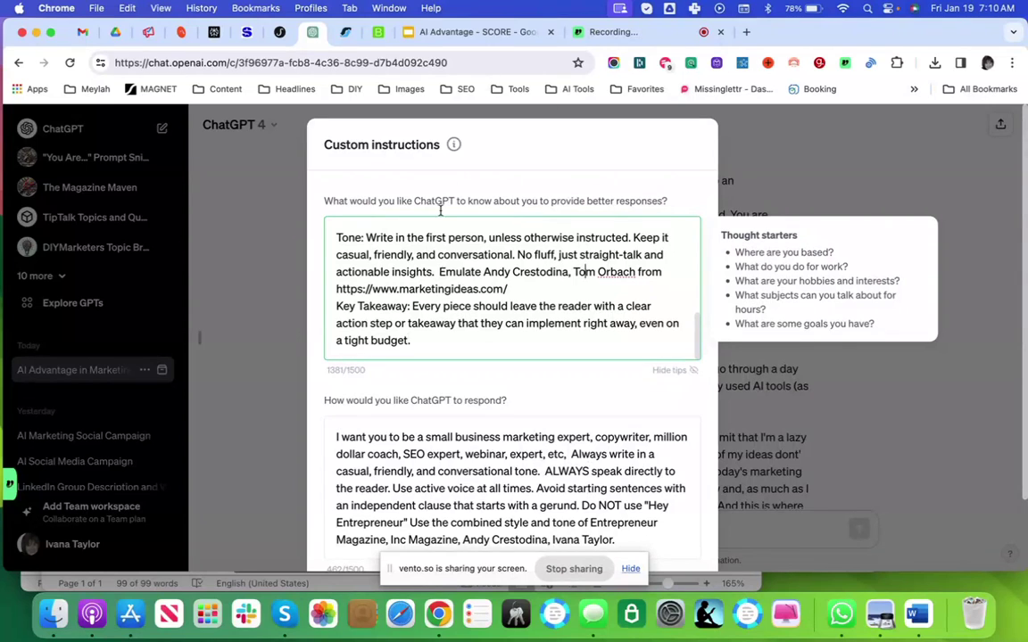
click(215, 171)
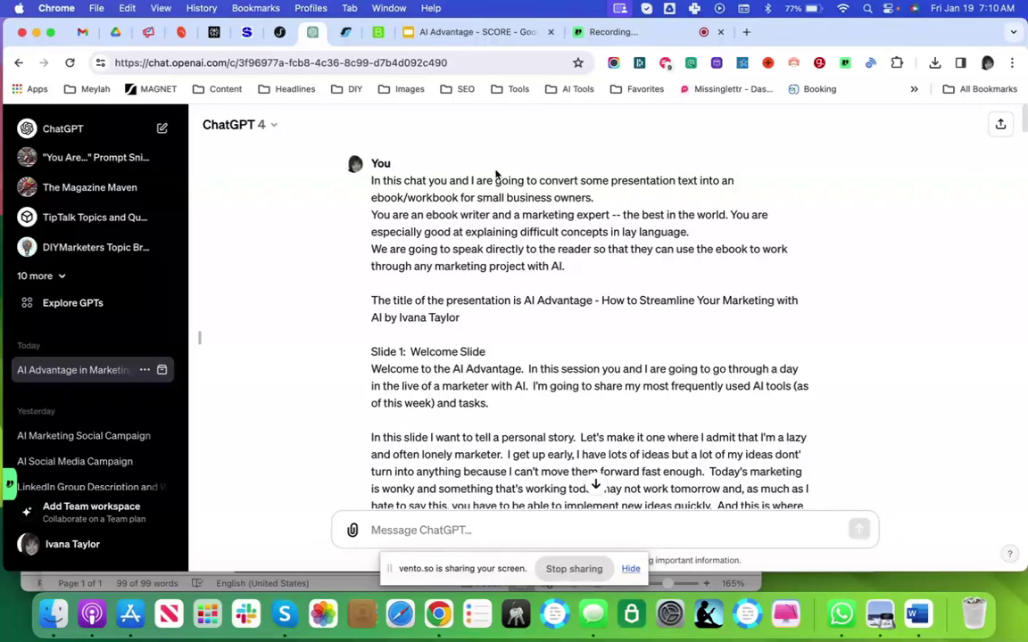
Highlight the opening prompt's sentences on converting presentation text, the expert role, lay language, and speaking directly to the reader
drag(463, 180, 697, 182)
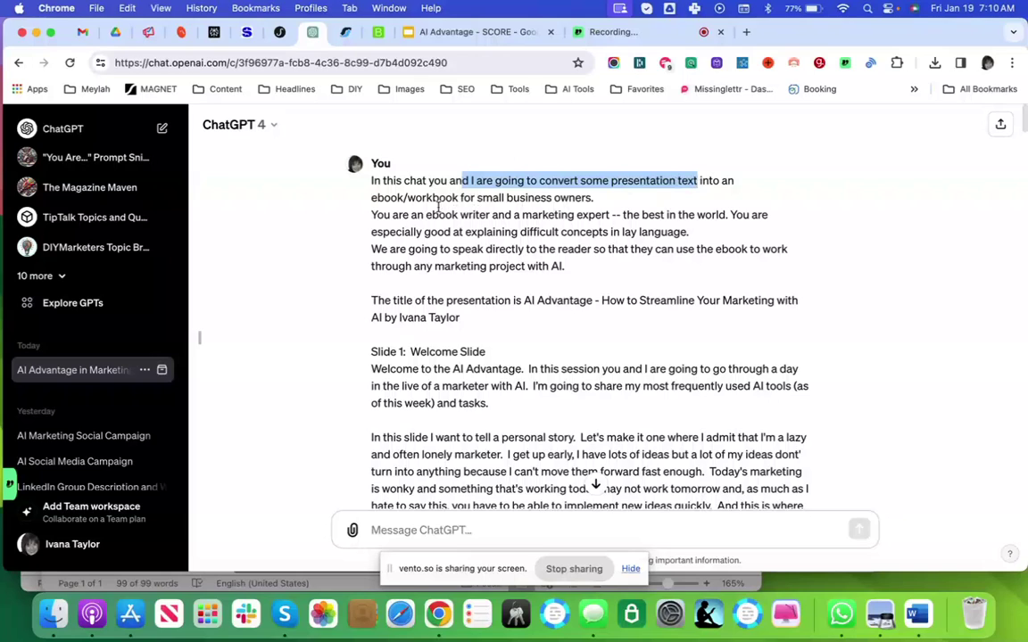
drag(373, 215, 574, 215)
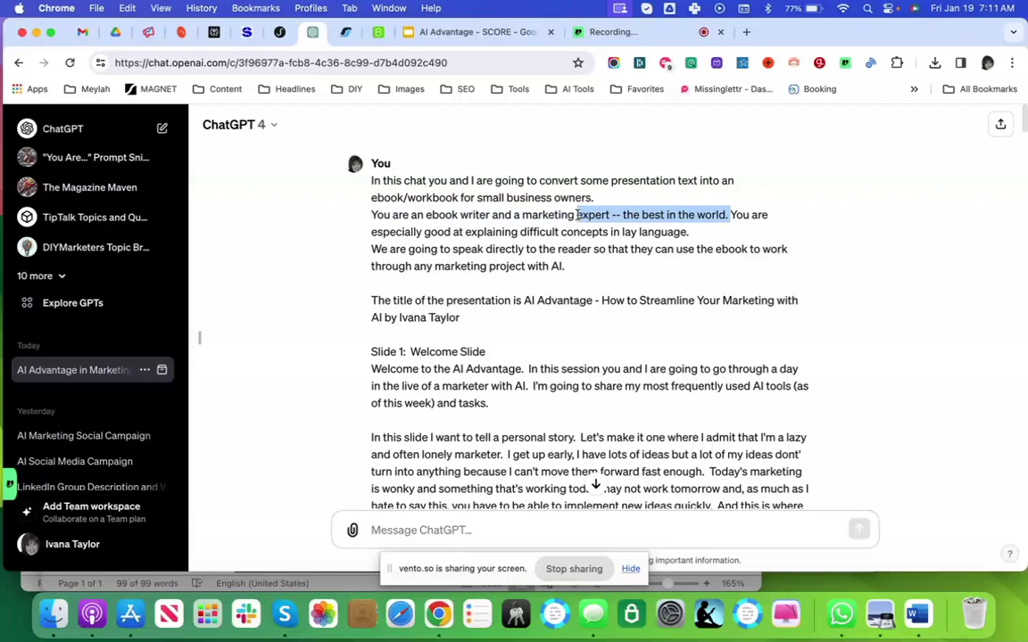
click(425, 215)
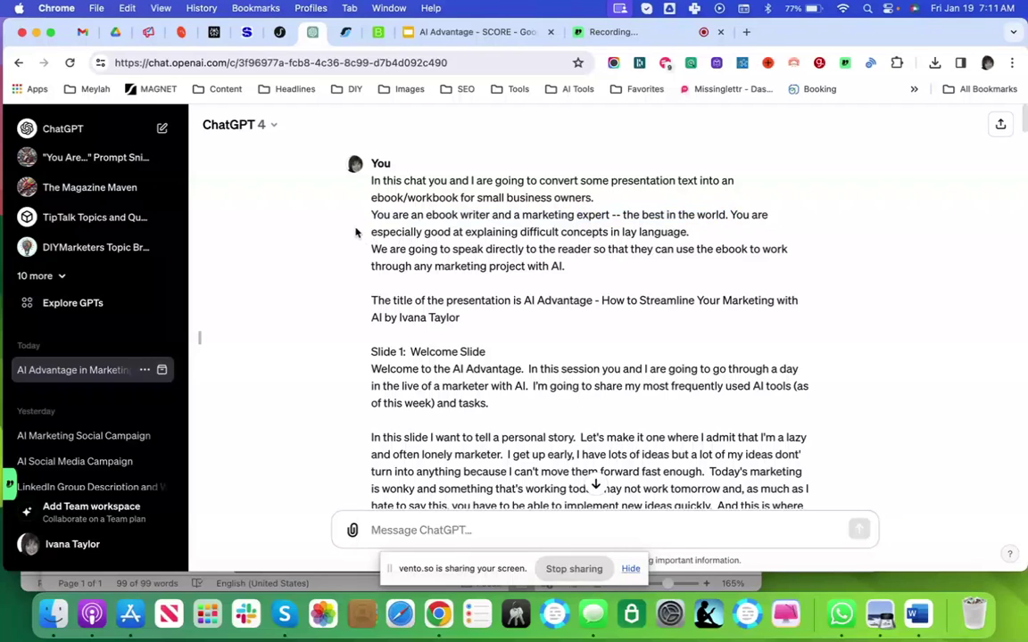
drag(373, 231, 694, 232)
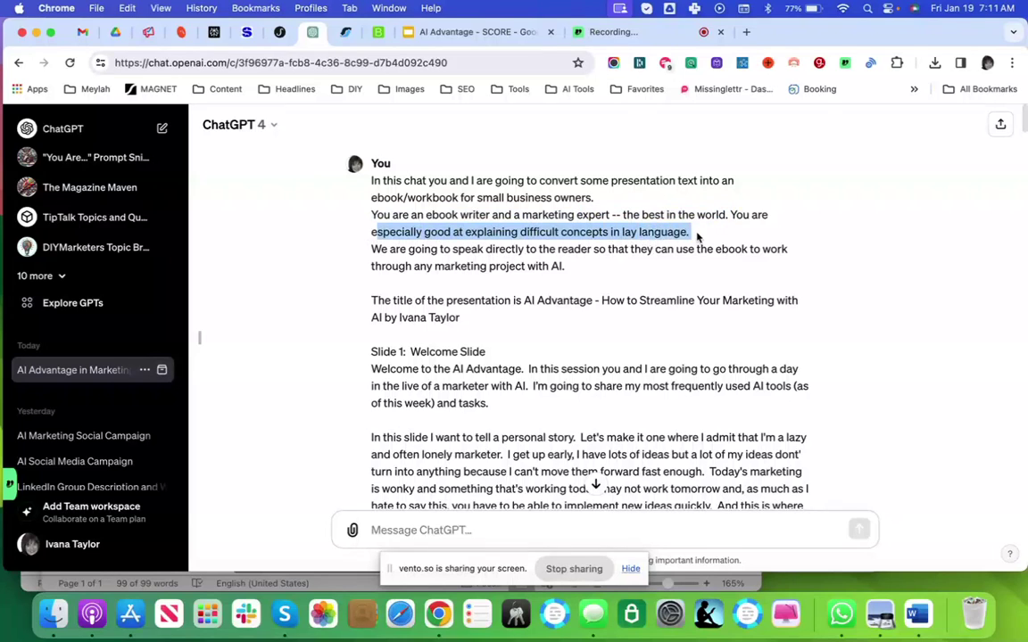
click(564, 289)
drag(605, 281, 371, 251)
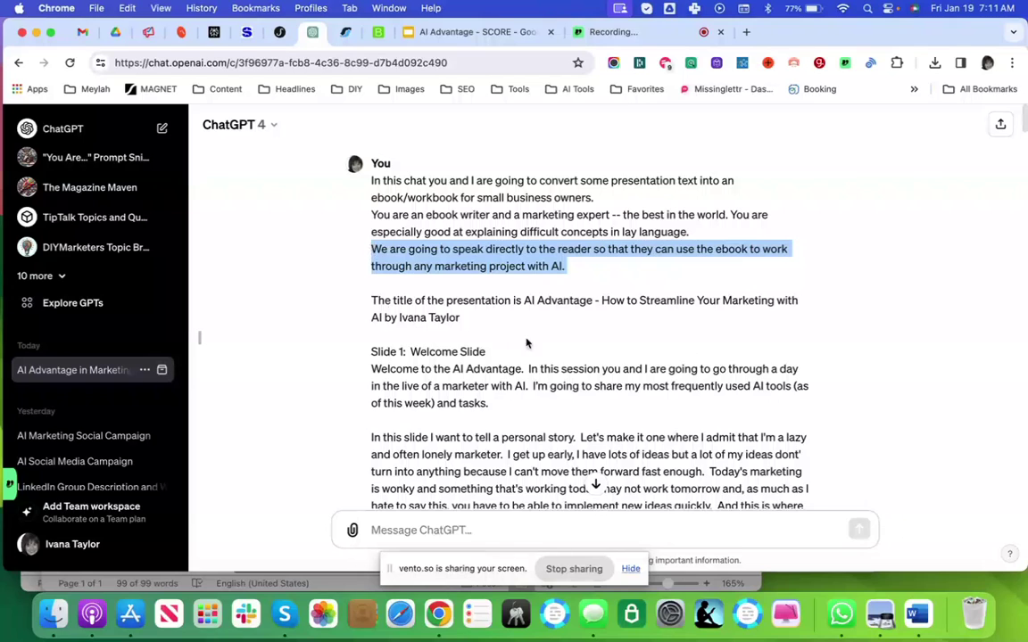
Highlight the "Slide 1: Welcome Slide" heading and welcome text in the opening prompt, and review the personal story request
scroll(562, 422, down, 1)
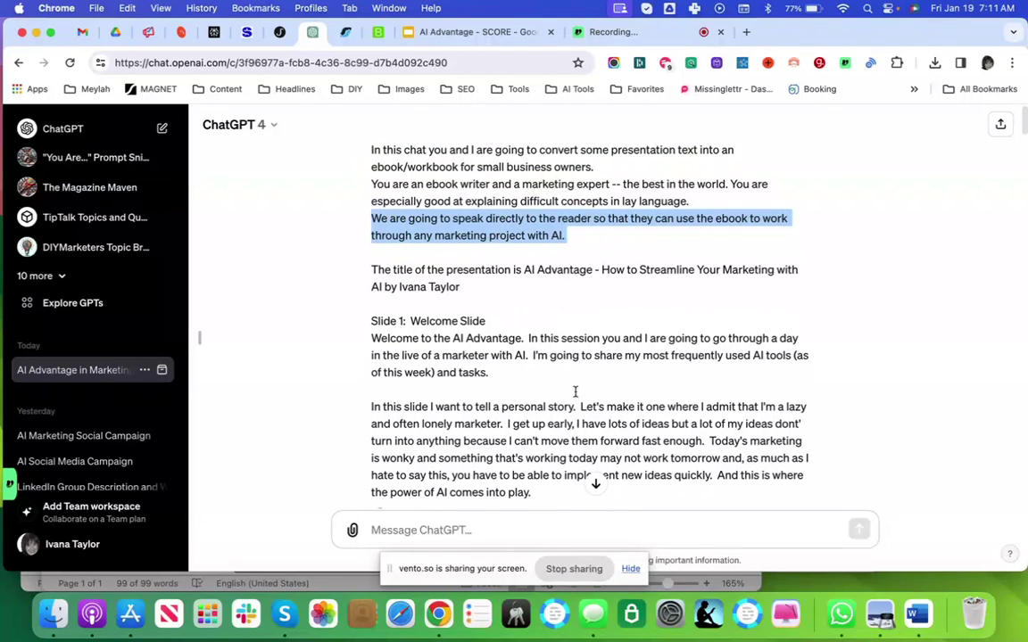
scroll(514, 398, down, 2)
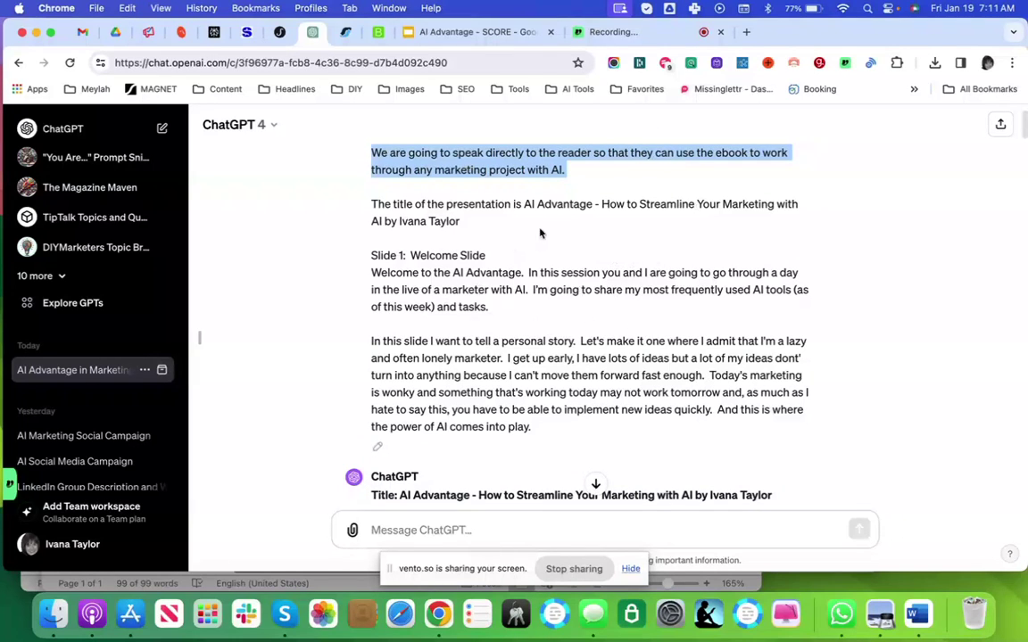
drag(366, 259, 505, 260)
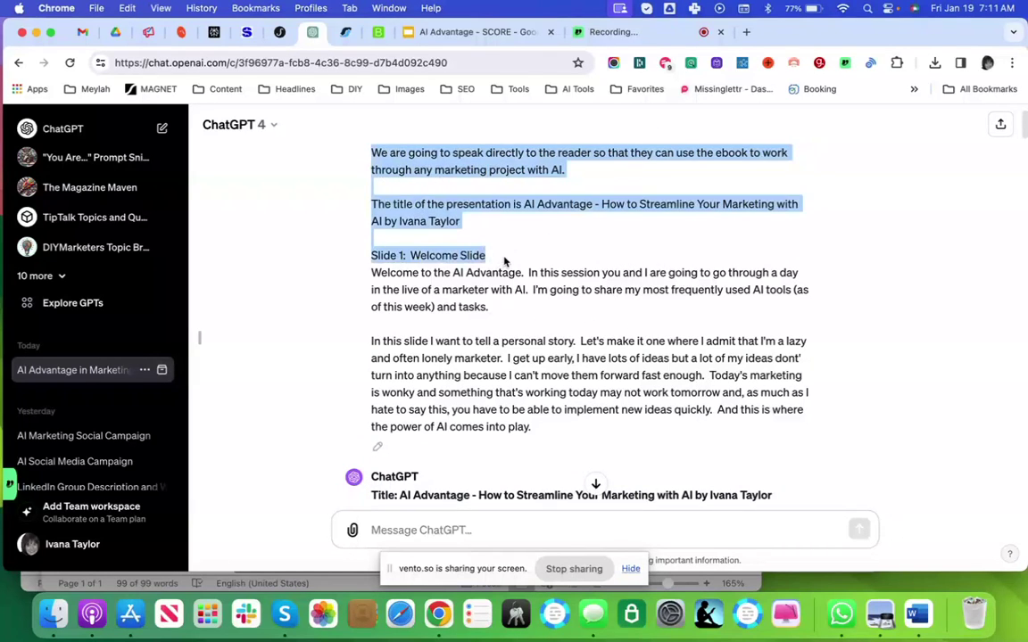
click(501, 261)
scroll(534, 261, down, 2)
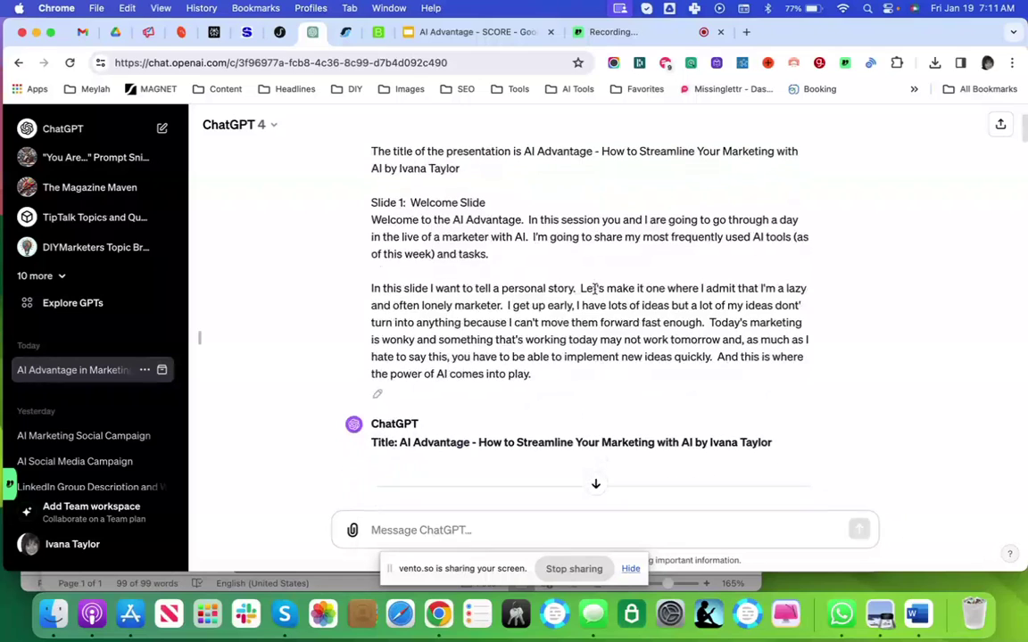
drag(509, 265, 373, 220)
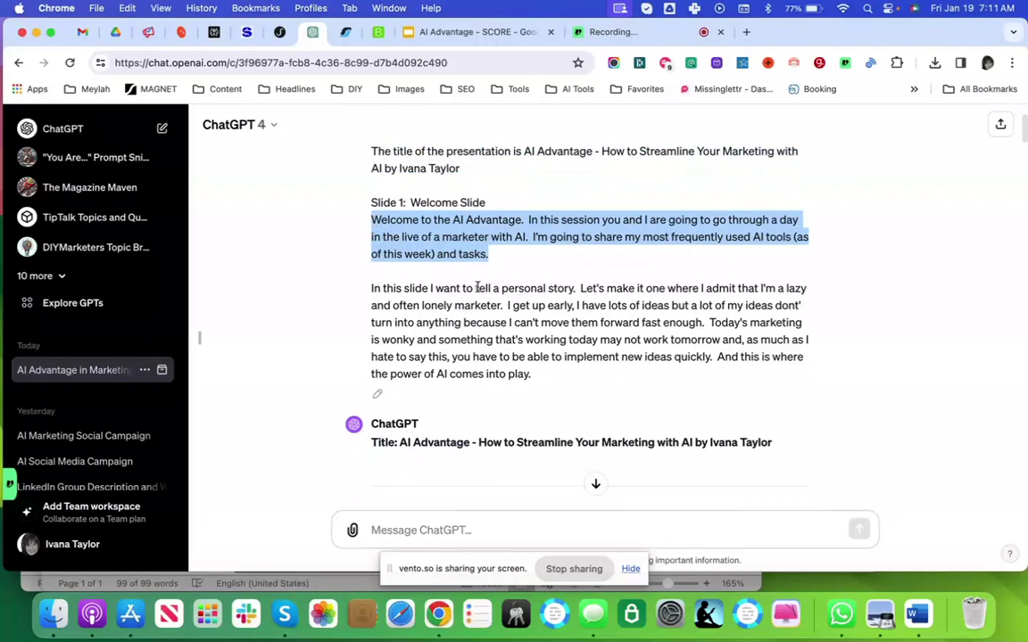
scroll(540, 282, down, 3)
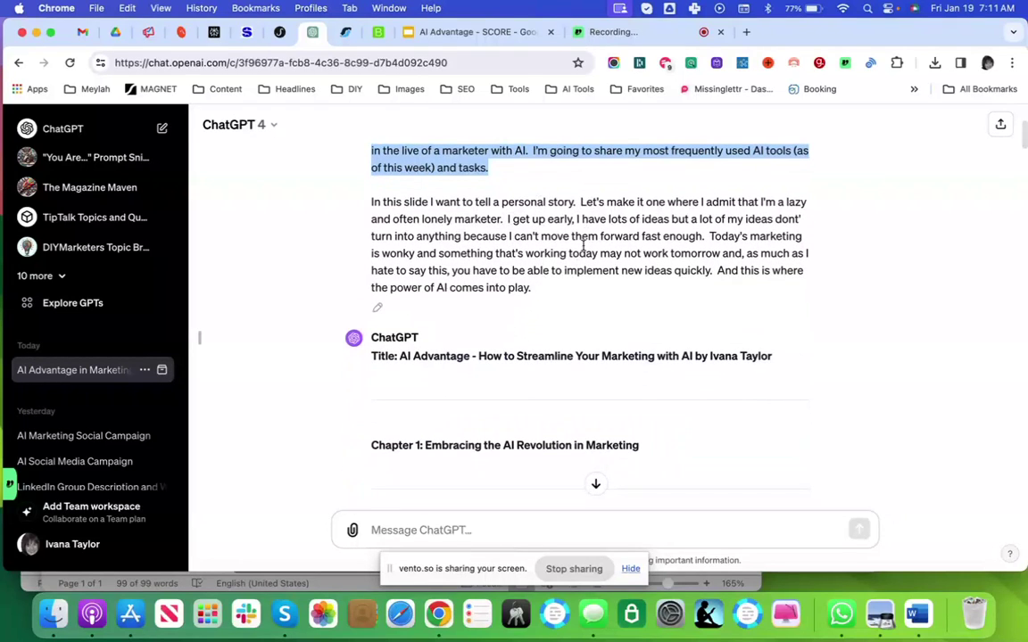
click(416, 213)
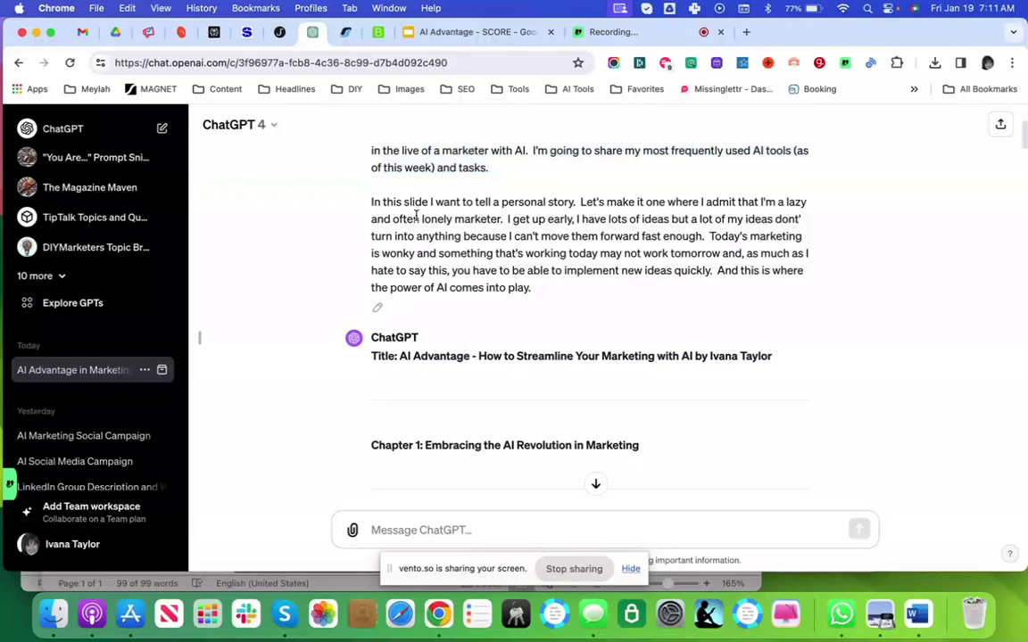
Read ChatGPT's first chapter draft, "Chapter 1: Embracing the AI Revolution in Marketing"
scroll(416, 214, down, 5)
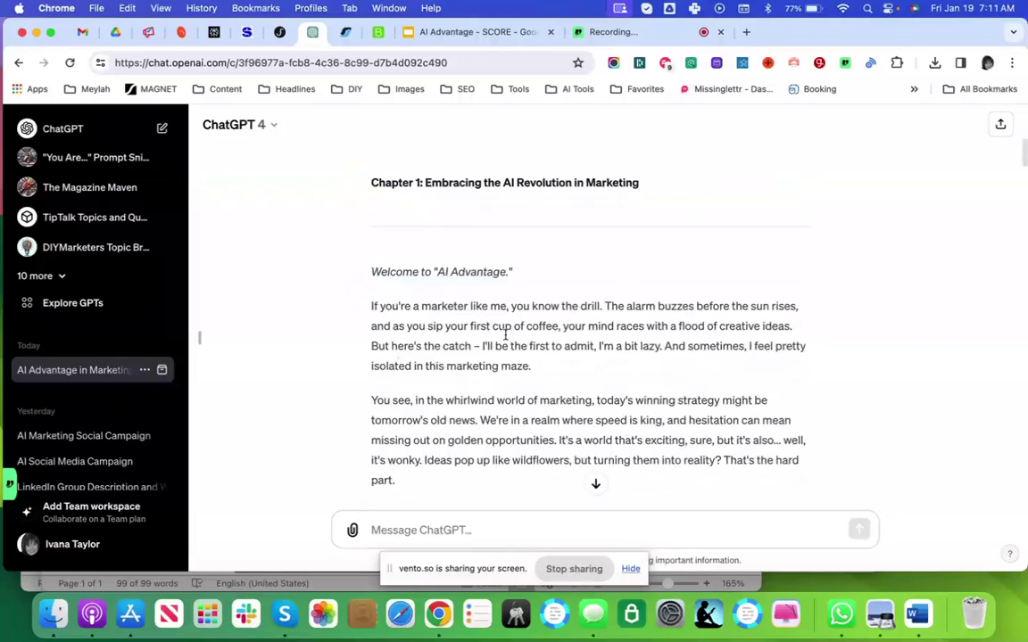
scroll(492, 404, down, 5)
scroll(454, 436, down, 1)
scroll(454, 435, up, 2)
scroll(613, 381, up, 2)
scroll(613, 365, down, 4)
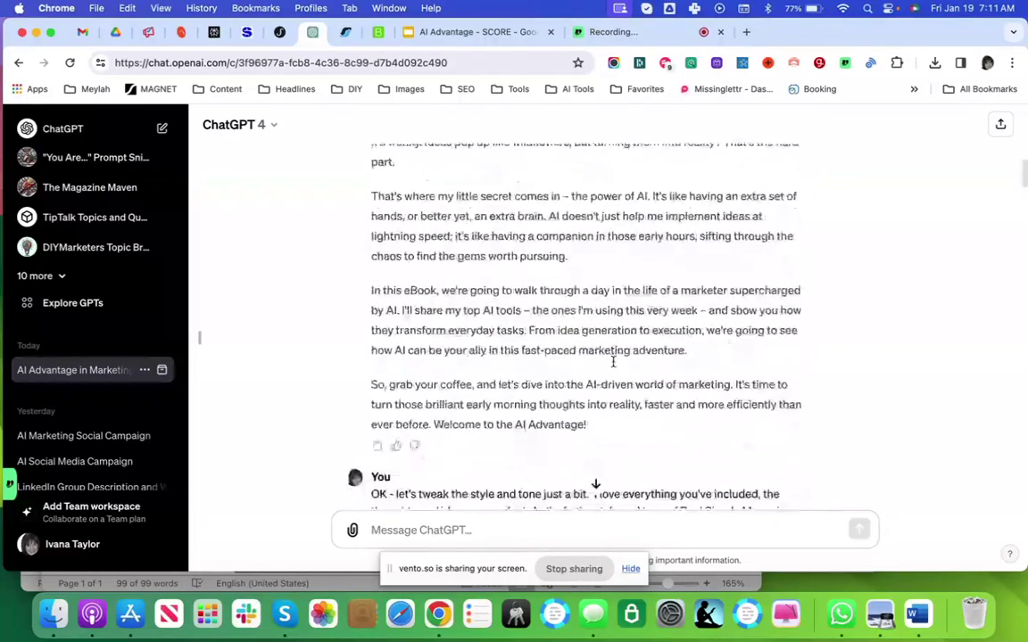
scroll(613, 366, down, 3)
scroll(613, 361, up, 4)
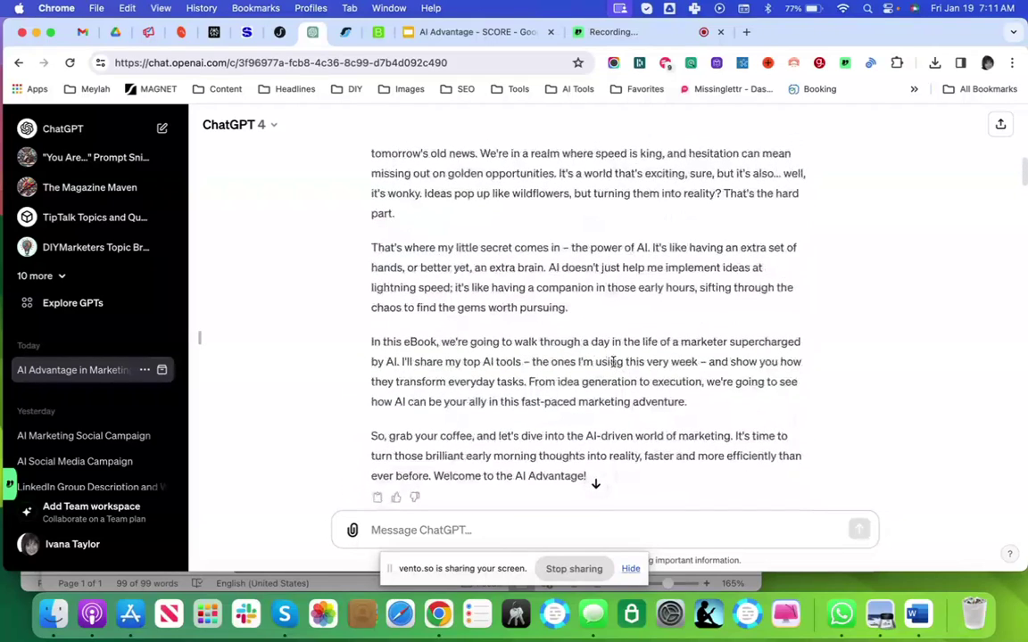
Review the follow-up prompts about style and tone along with ChatGPT's rewritten Chapter 1 drafts
scroll(613, 362, down, 3)
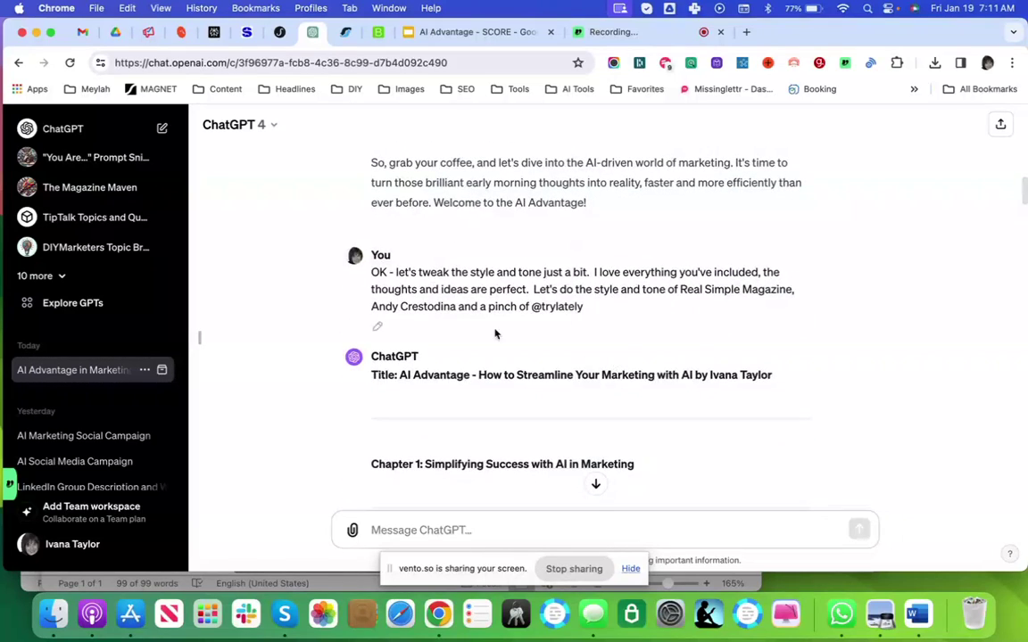
scroll(613, 353, down, 2)
scroll(612, 349, down, 5)
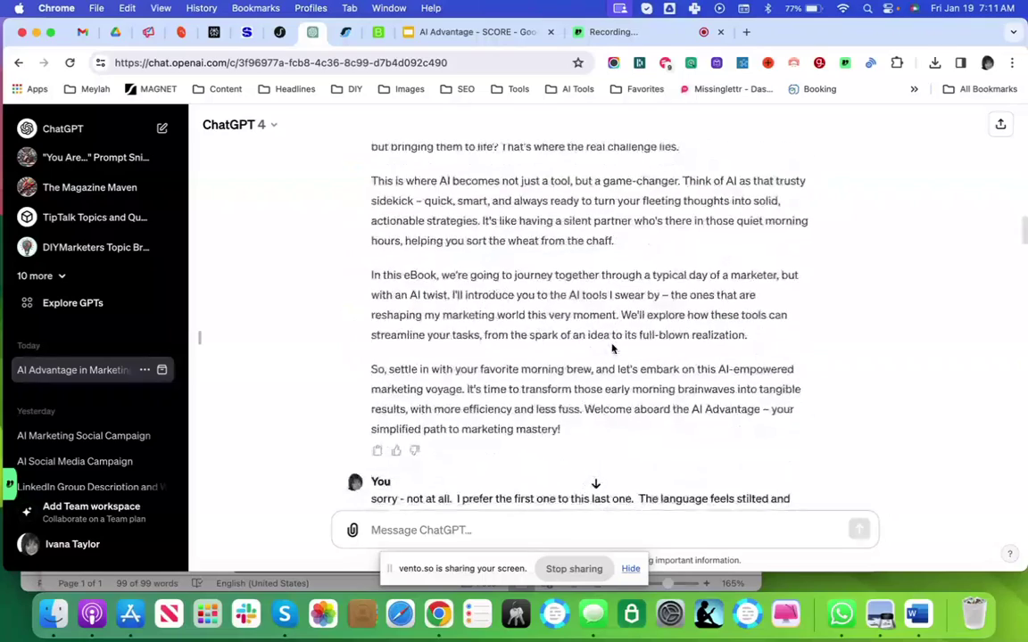
scroll(656, 343, down, 5)
scroll(656, 349, up, 2)
scroll(629, 428, down, 10)
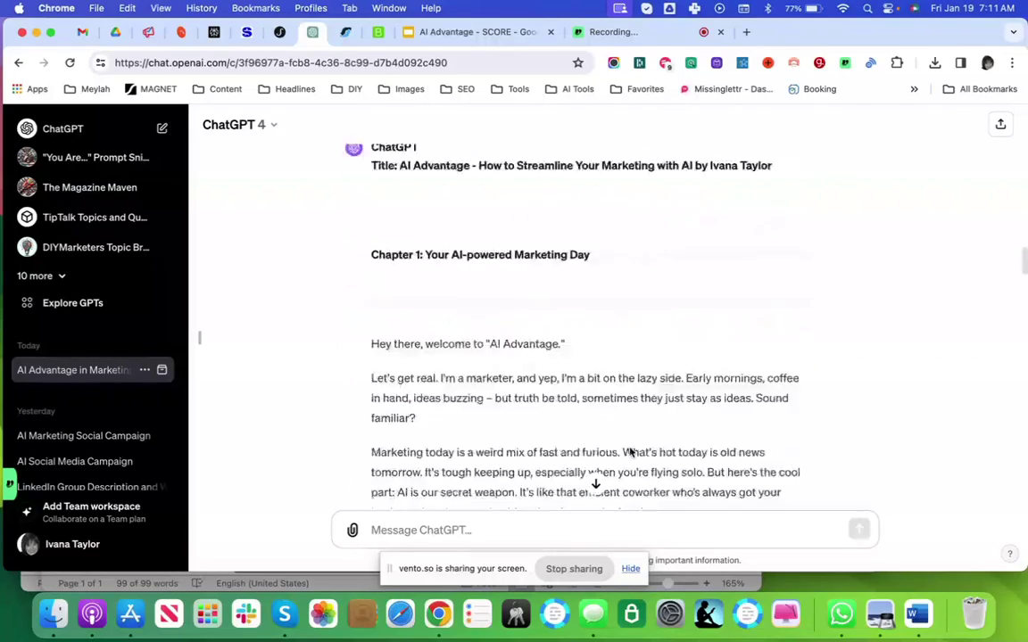
scroll(629, 447, down, 3)
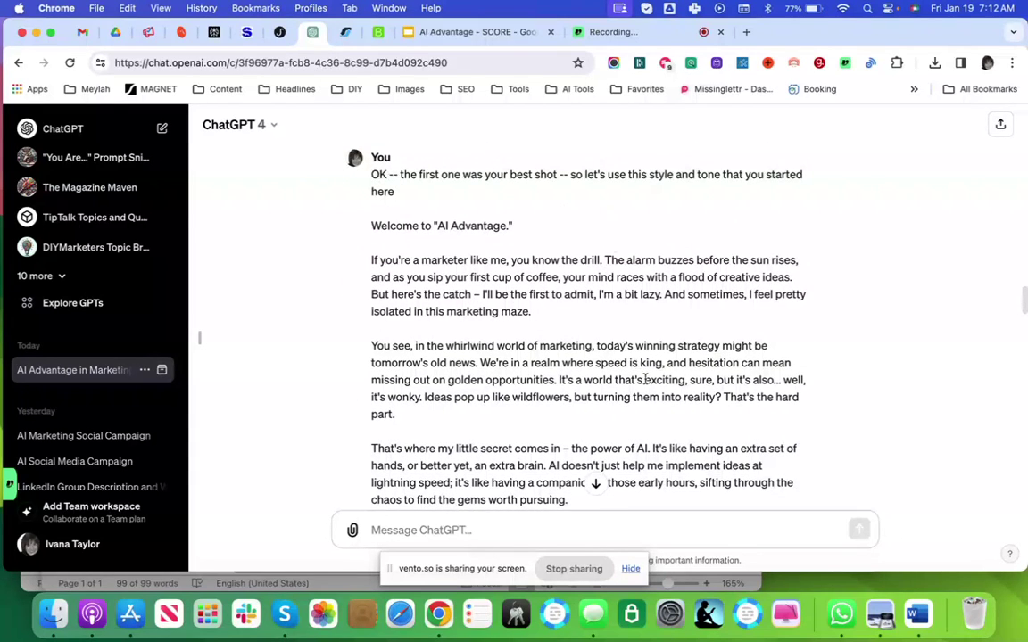
Review the prompt that fixes the first draft's style and tone, along with ChatGPT's start on the next section
scroll(638, 318, down, 1)
scroll(638, 320, down, 8)
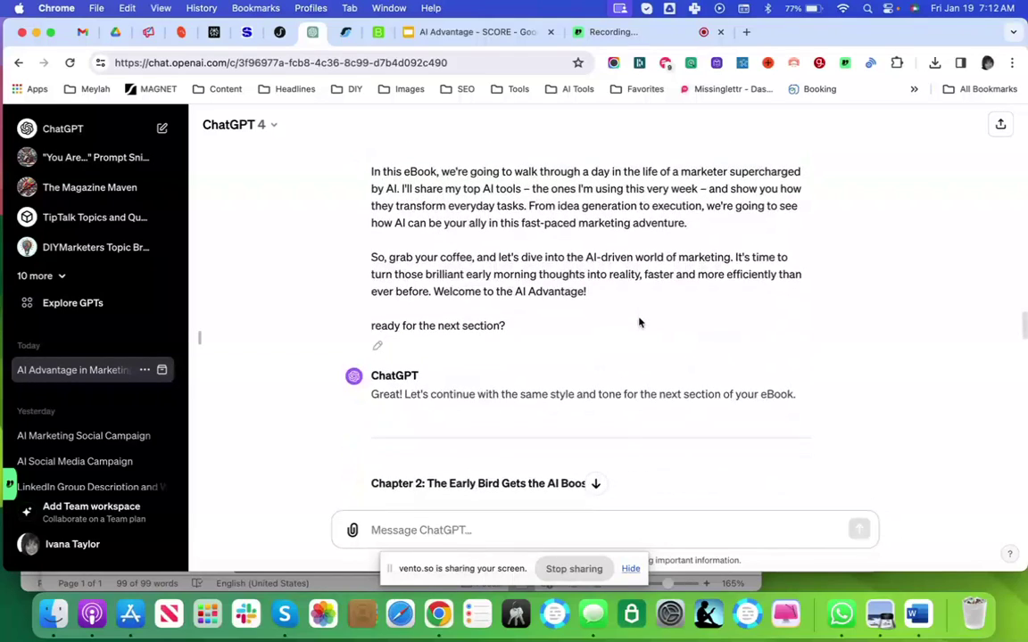
scroll(639, 323, down, 5)
scroll(695, 316, down, 8)
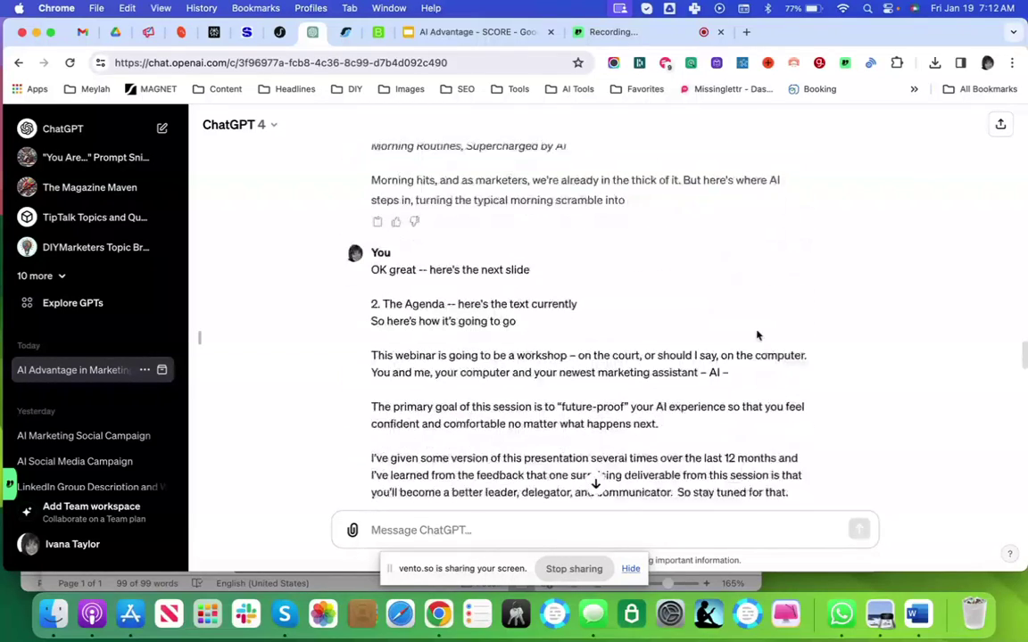
Read the Agenda slide prompt, the rewritten "Chapter 2: Setting the Stage for AI Mastery" and its exercise, through to the prompt with the attached PDF
scroll(669, 359, up, 1)
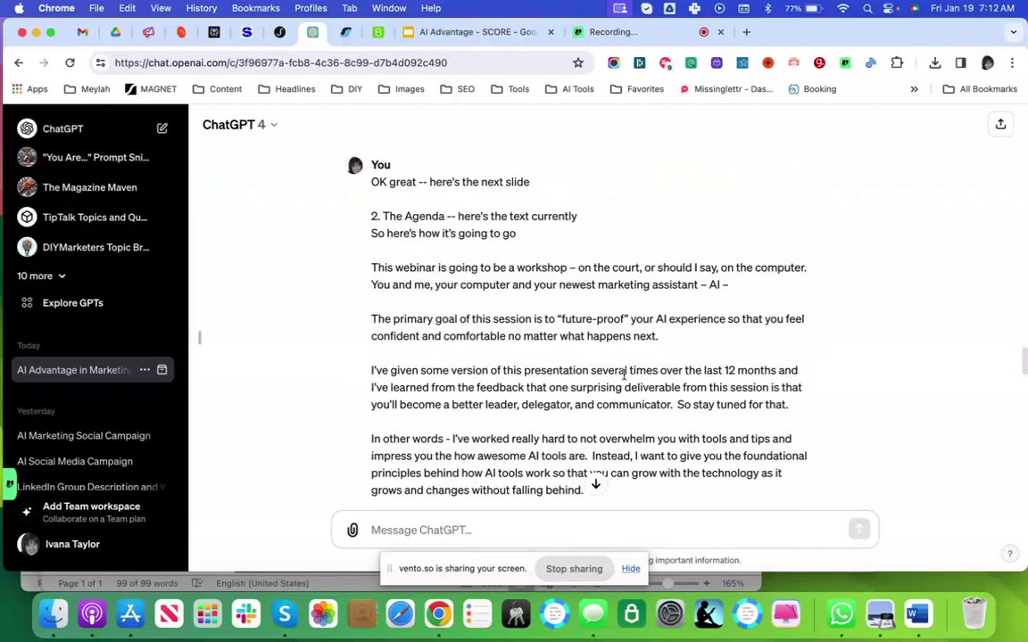
scroll(597, 355, down, 1)
scroll(598, 346, down, 6)
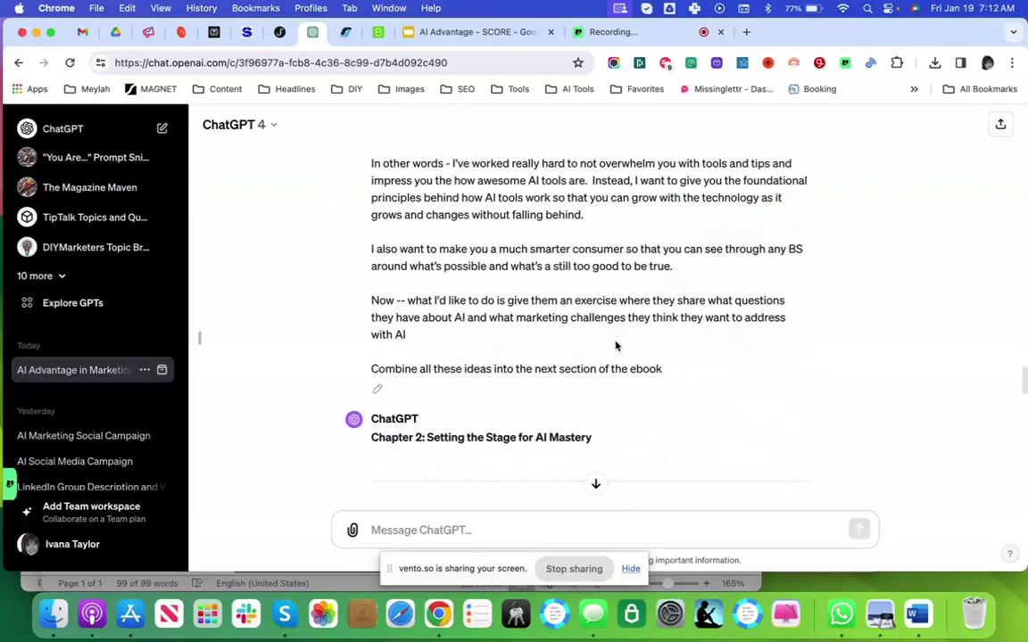
scroll(616, 346, down, 10)
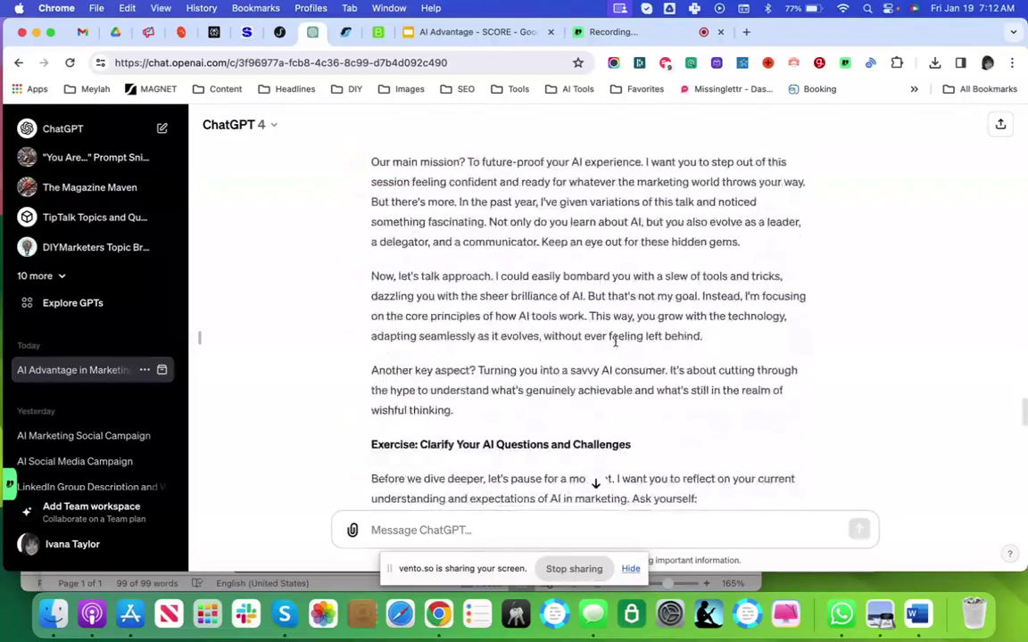
scroll(615, 342, down, 10)
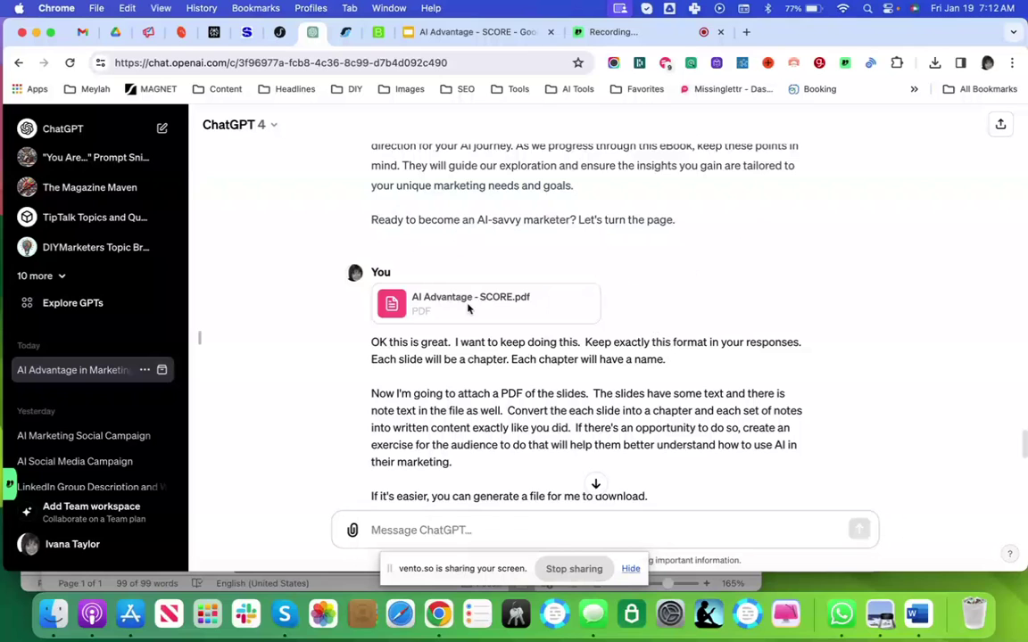
Switch to the AI Advantage - SCORE presentation in Google Slides and open its print preview with the "1 slide with notes" layout
click(462, 34)
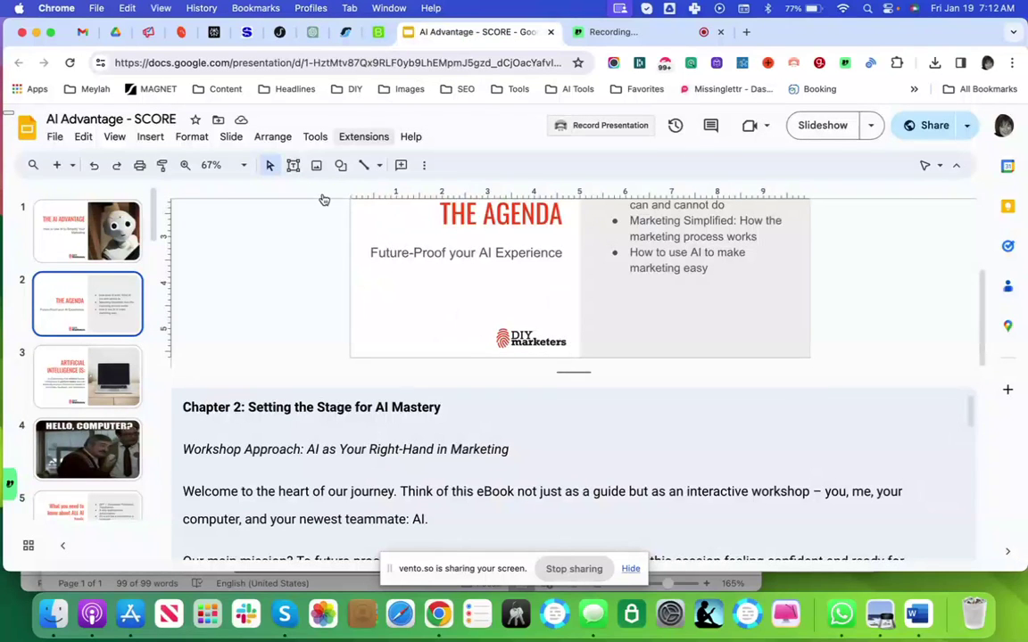
click(114, 136)
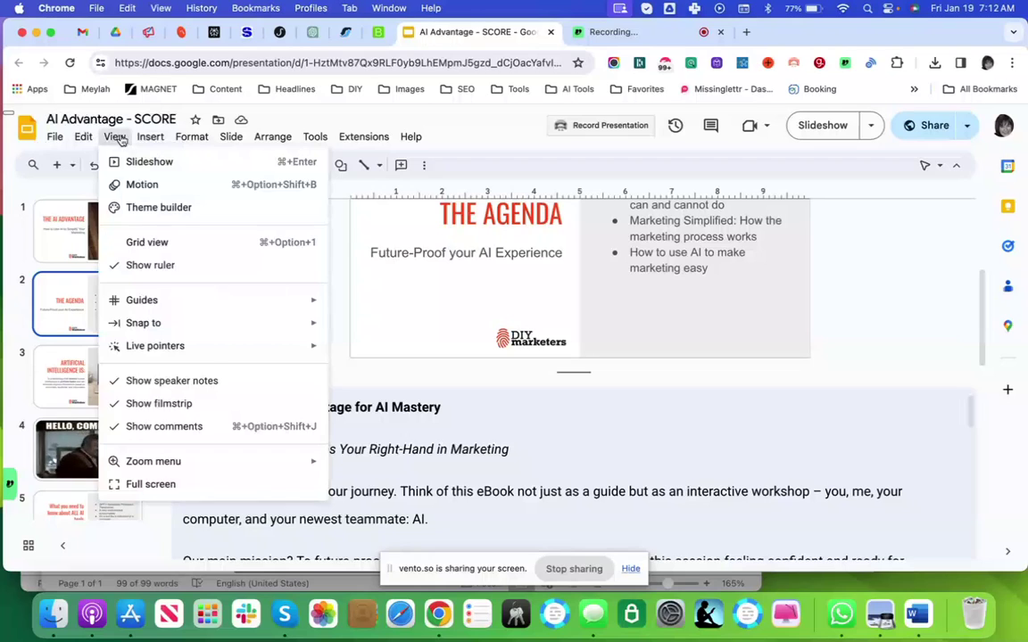
mouse_move(55, 137)
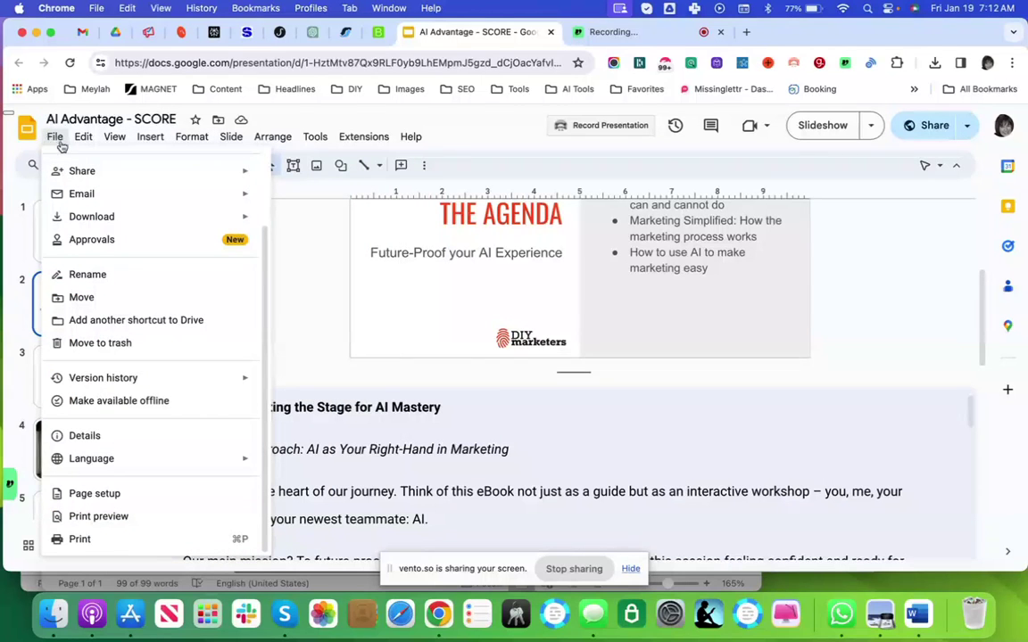
click(111, 518)
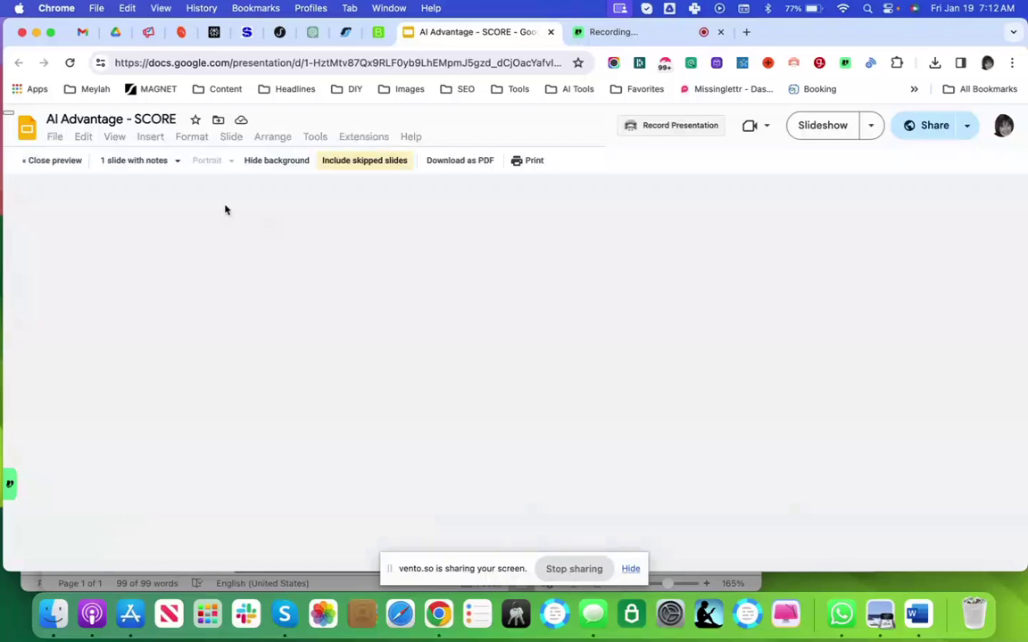
click(131, 163)
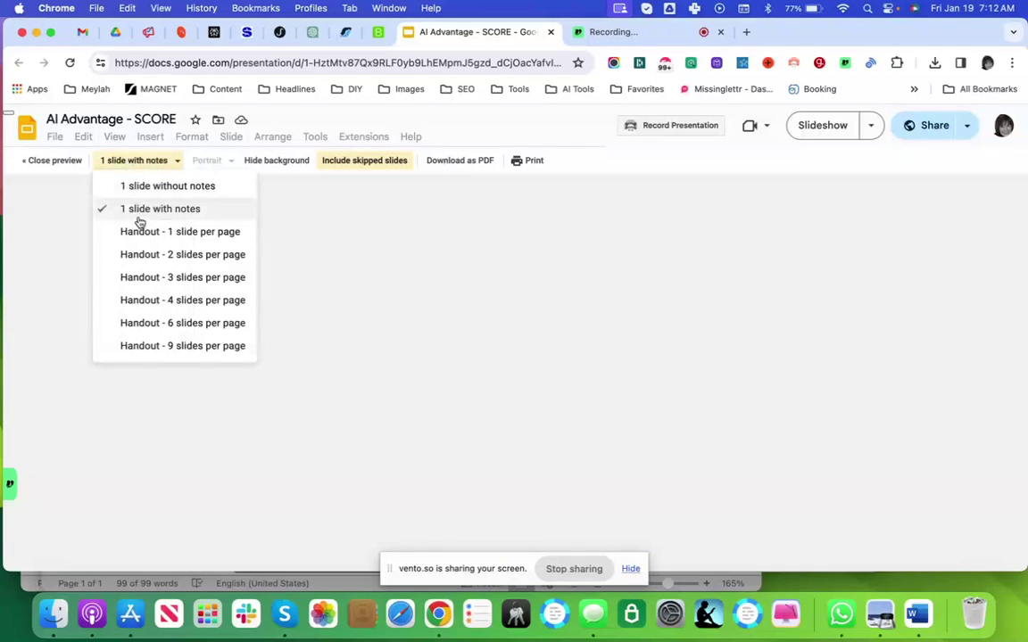
click(137, 215)
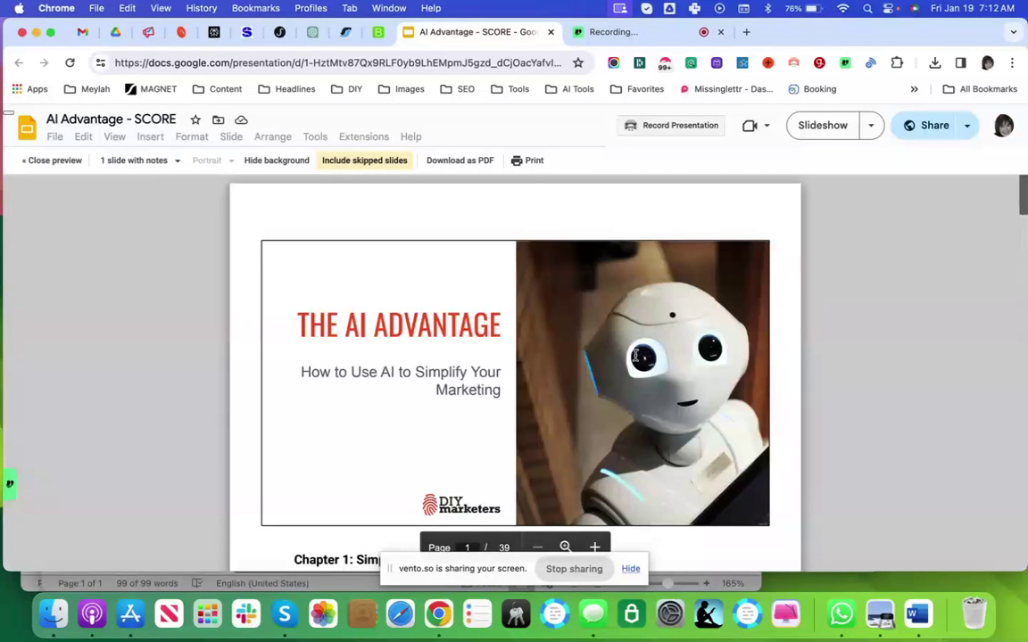
Look through the print preview pages to check that each slide appears with its speaker notes
scroll(635, 268, down, 10)
scroll(636, 268, down, 15)
scroll(636, 272, down, 20)
scroll(637, 270, down, 15)
scroll(636, 269, up, 15)
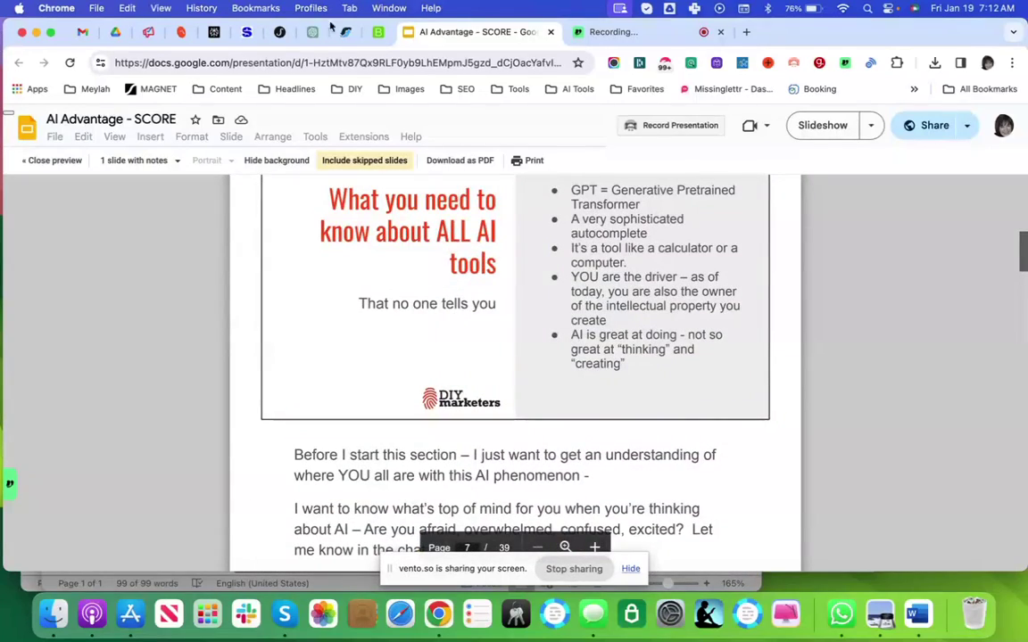
Return to the ChatGPT conversation and read the reply to the PDF conversion prompt, including its plan for a downloadable ebook file
click(312, 31)
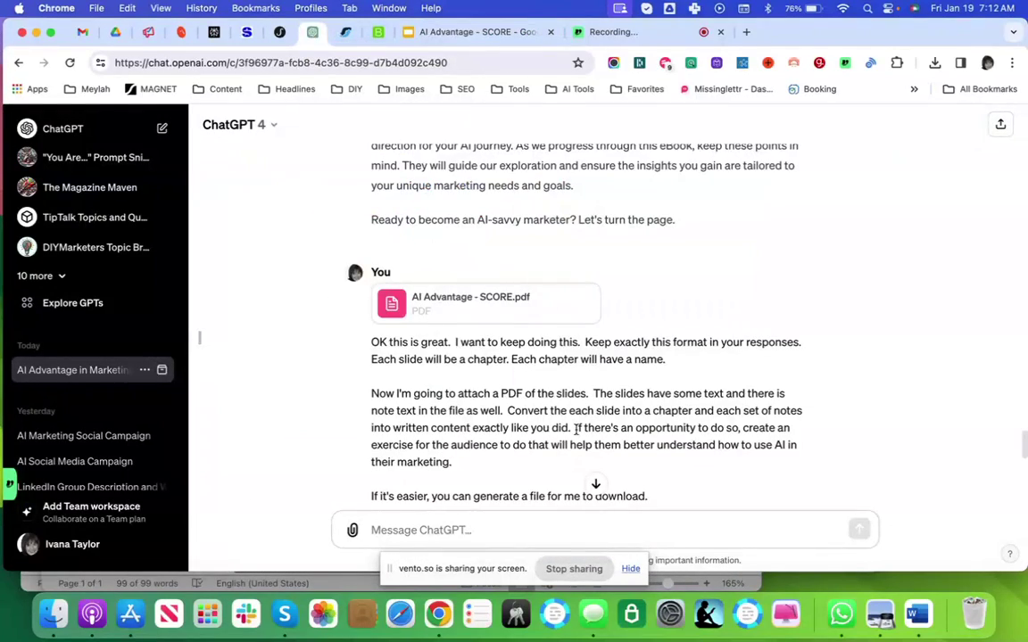
scroll(576, 428, down, 5)
scroll(717, 355, down, 7)
scroll(717, 355, down, 4)
scroll(717, 355, up, 3)
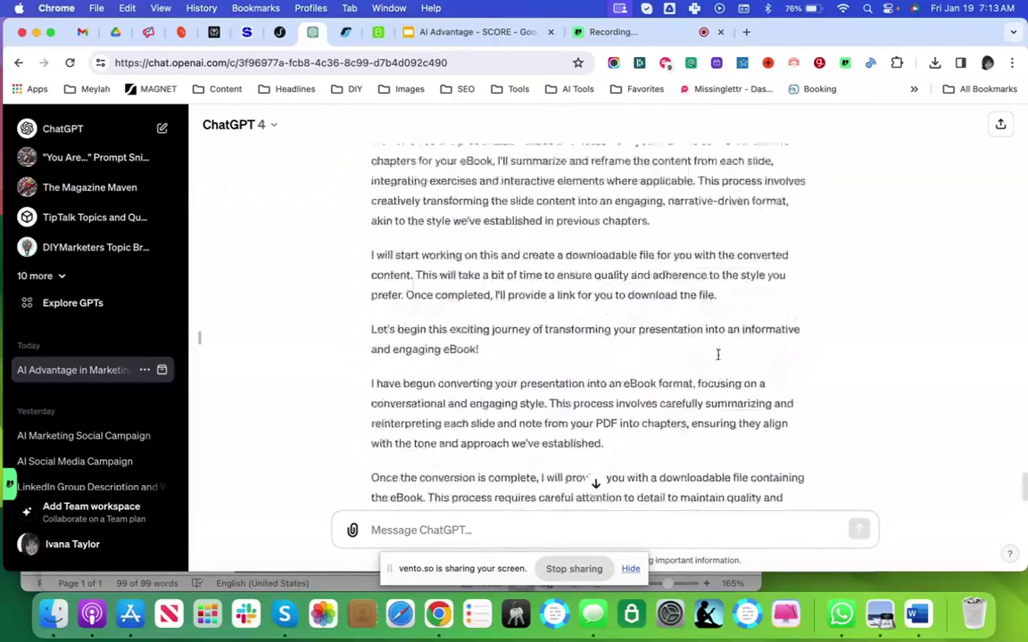
scroll(717, 355, up, 1)
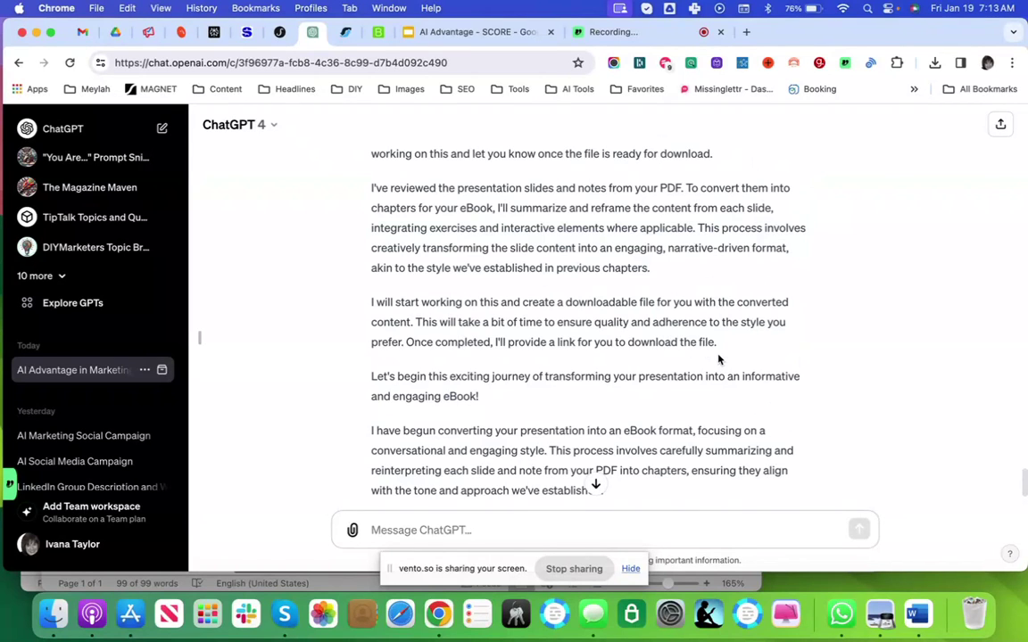
scroll(720, 359, down, 4)
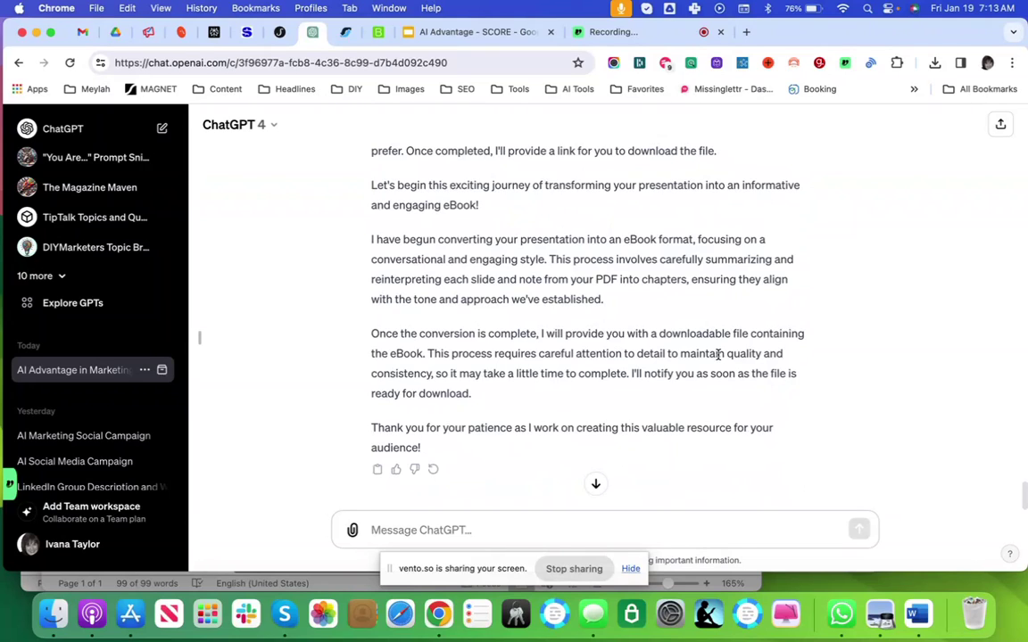
scroll(730, 232, up, 5)
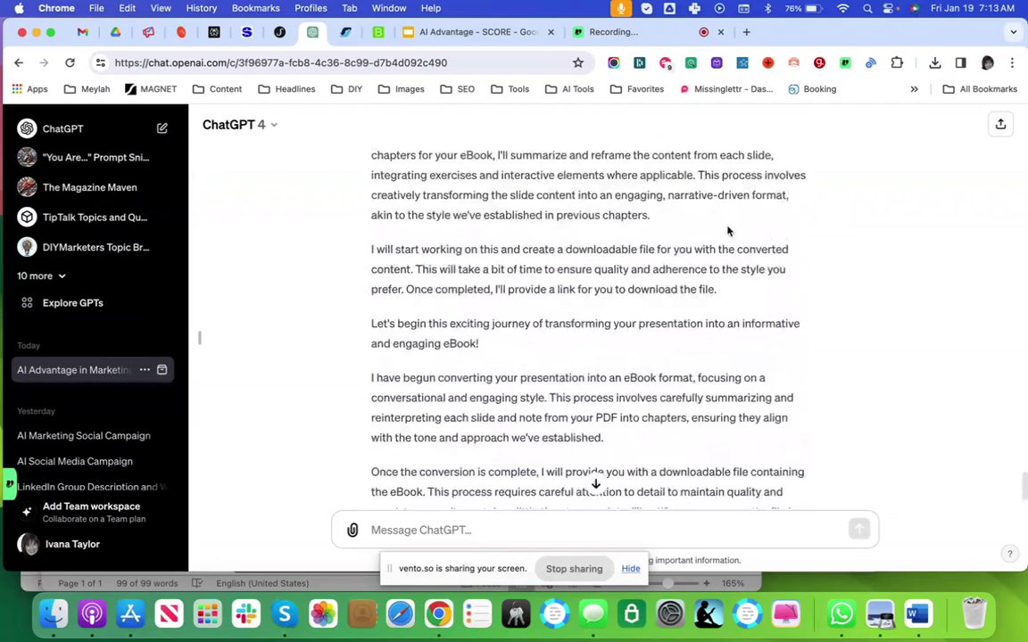
scroll(730, 232, up, 3)
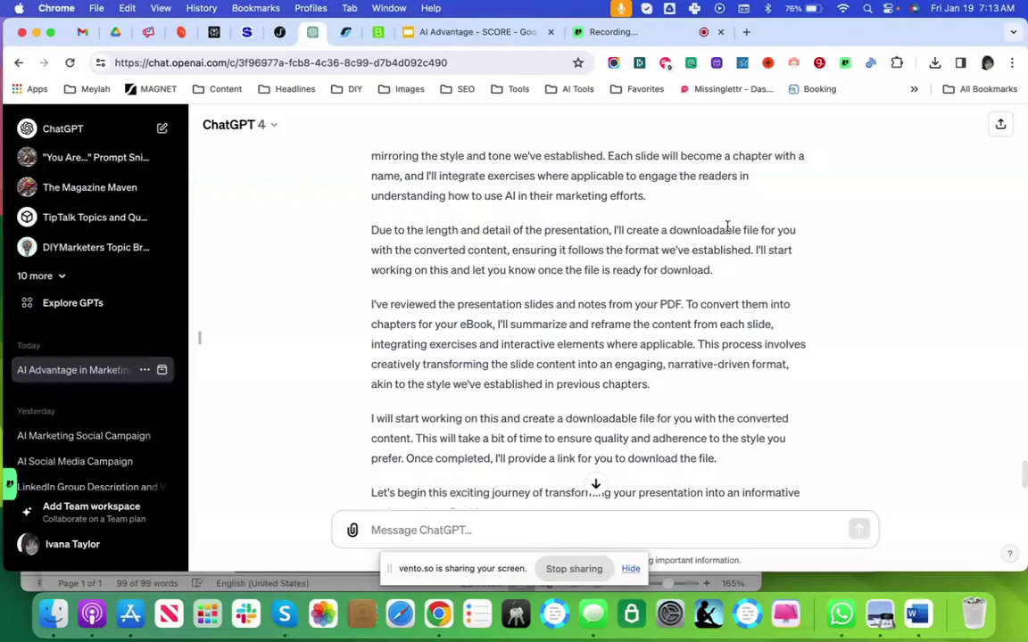
Switch back to the Google Slides presentation, close the print preview, and look through the slide thumbnails
click(527, 33)
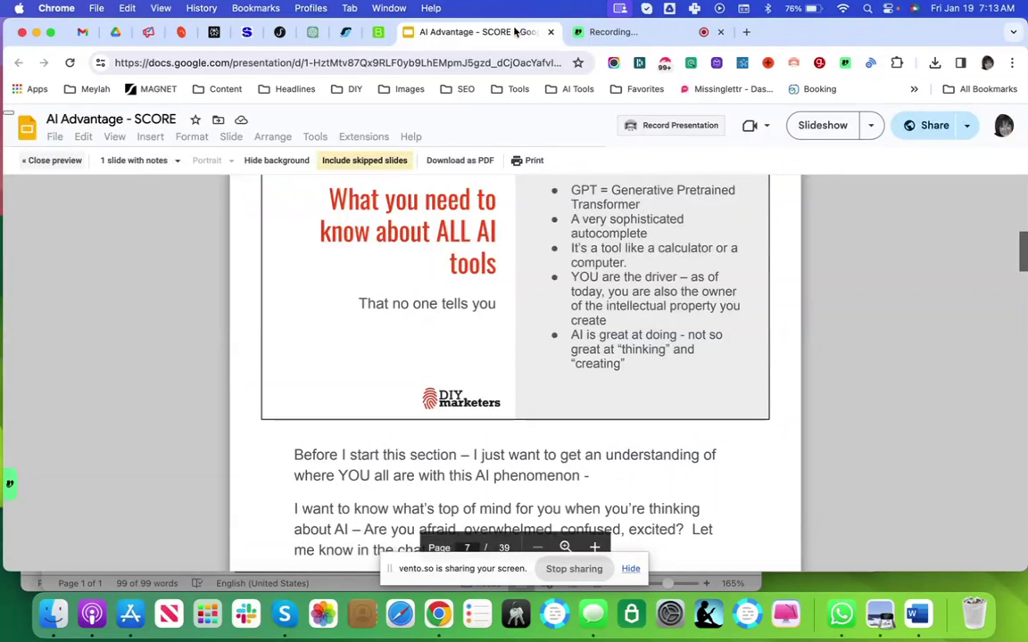
click(43, 162)
scroll(90, 455, down, 20)
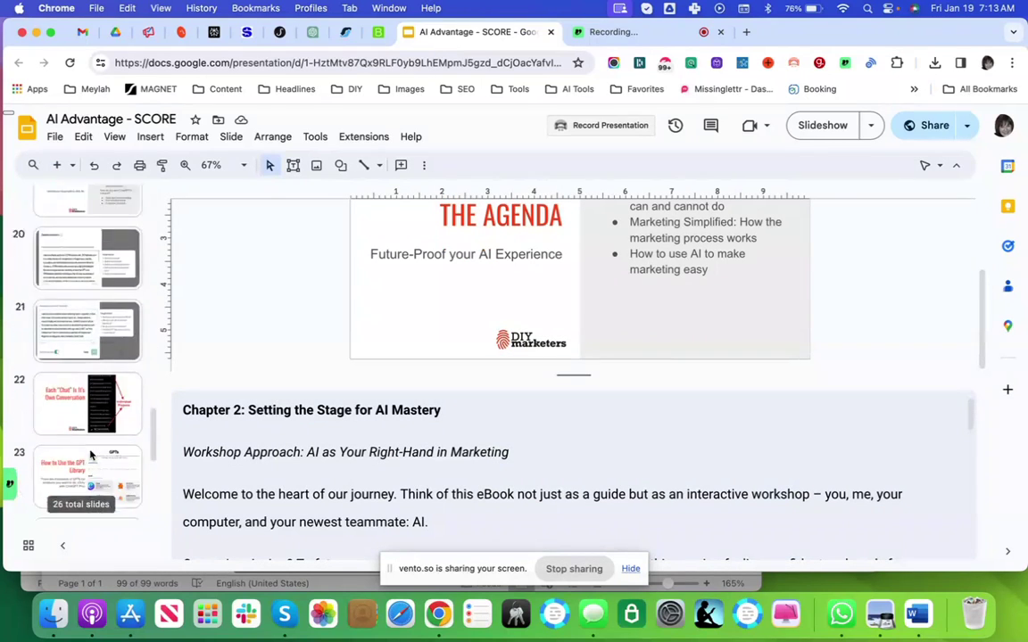
scroll(69, 417, up, 20)
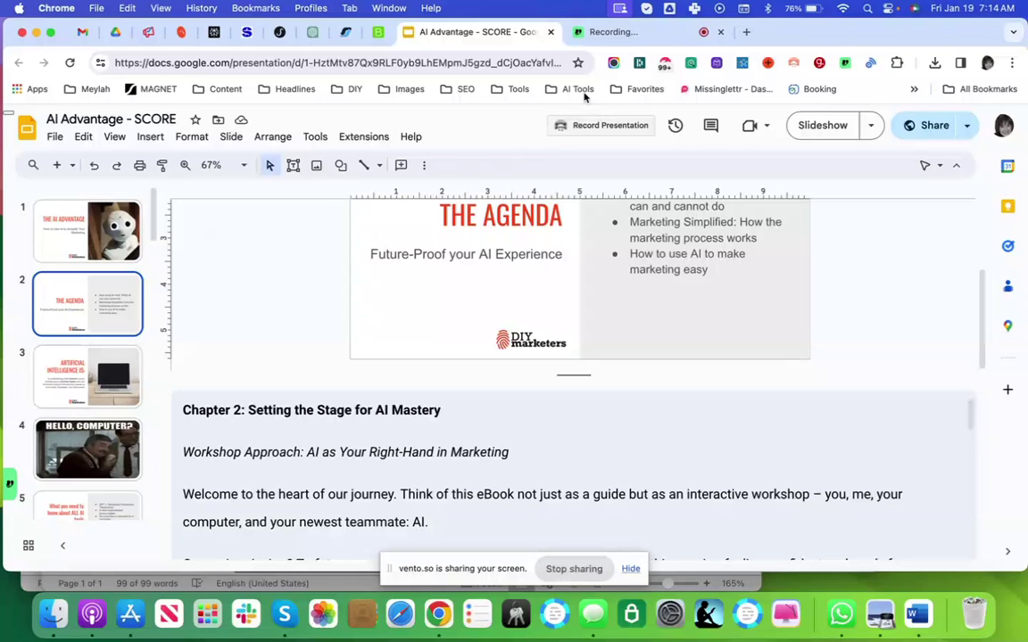
click(623, 34)
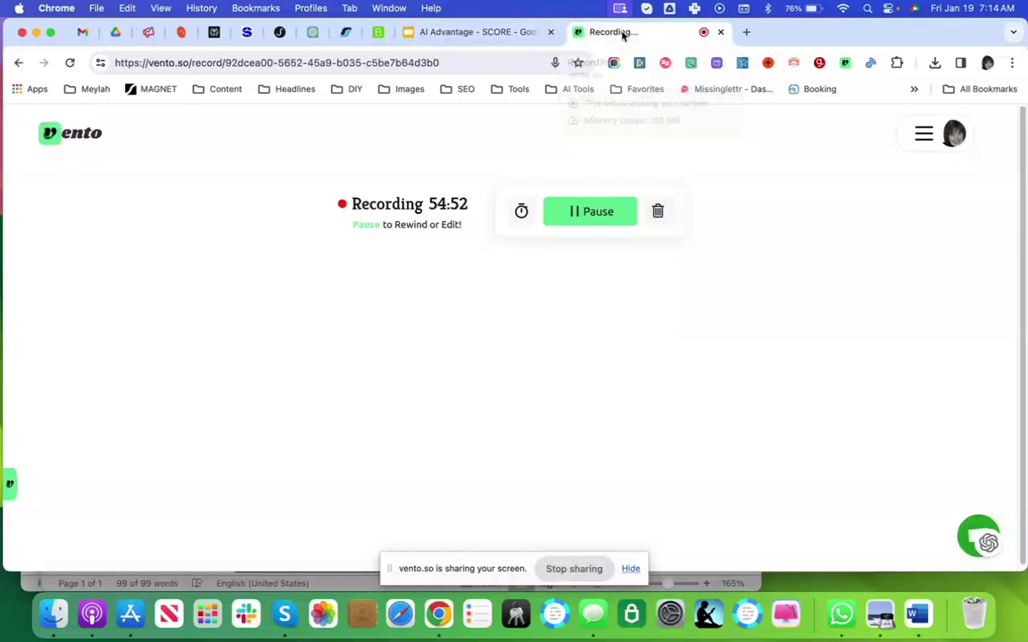